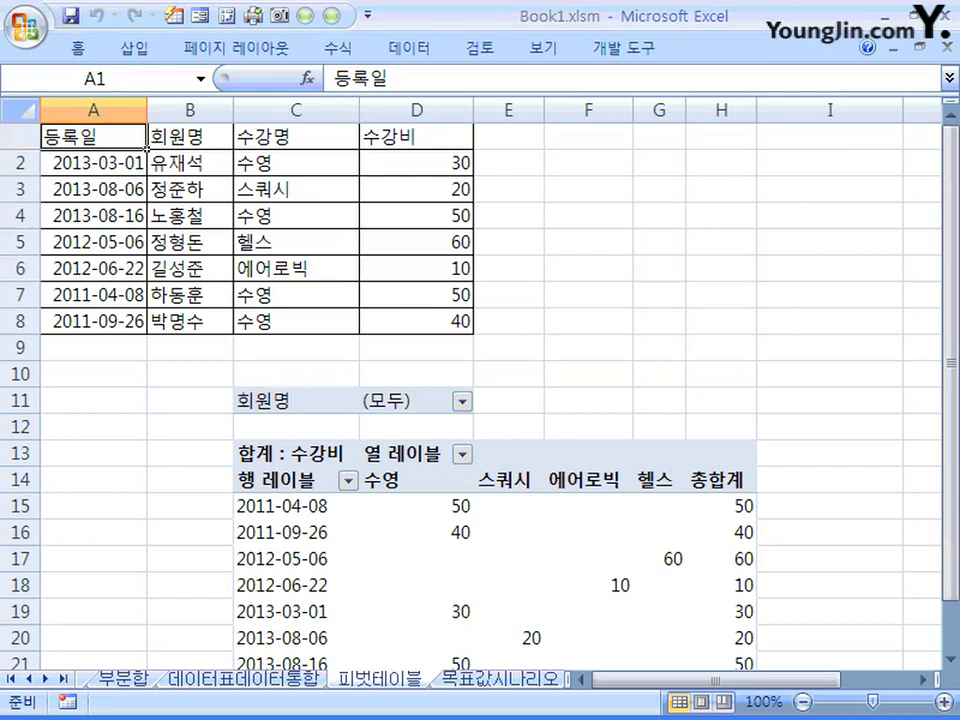
Examine the source data and the pivot table below it on the 피벗테이블 sheet.
scroll(480, 400, down, 2)
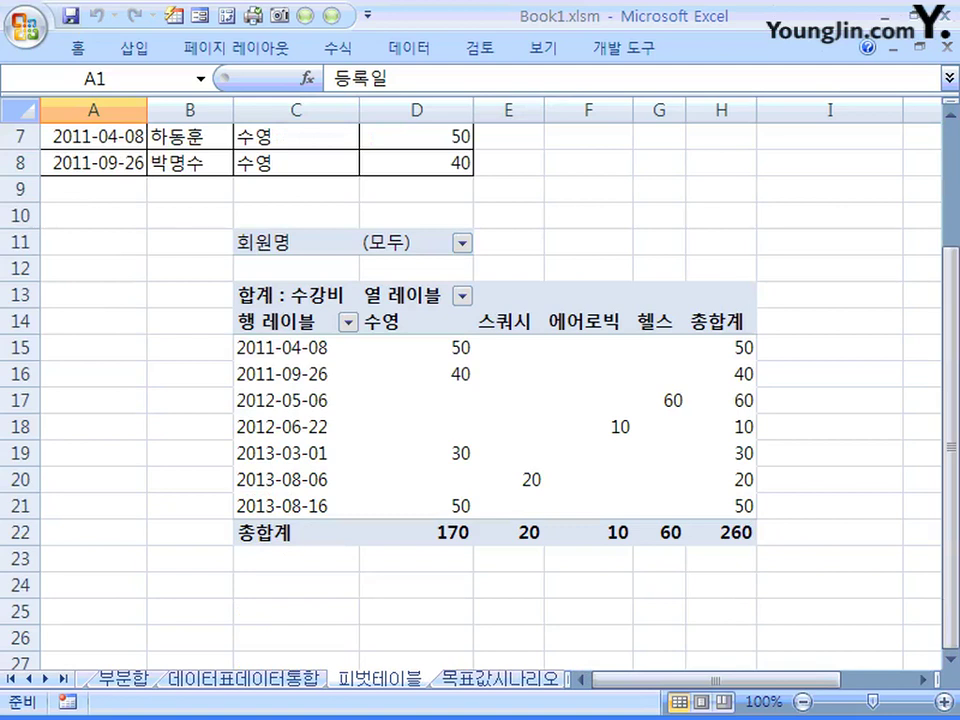
scroll(147, 149, up, 2)
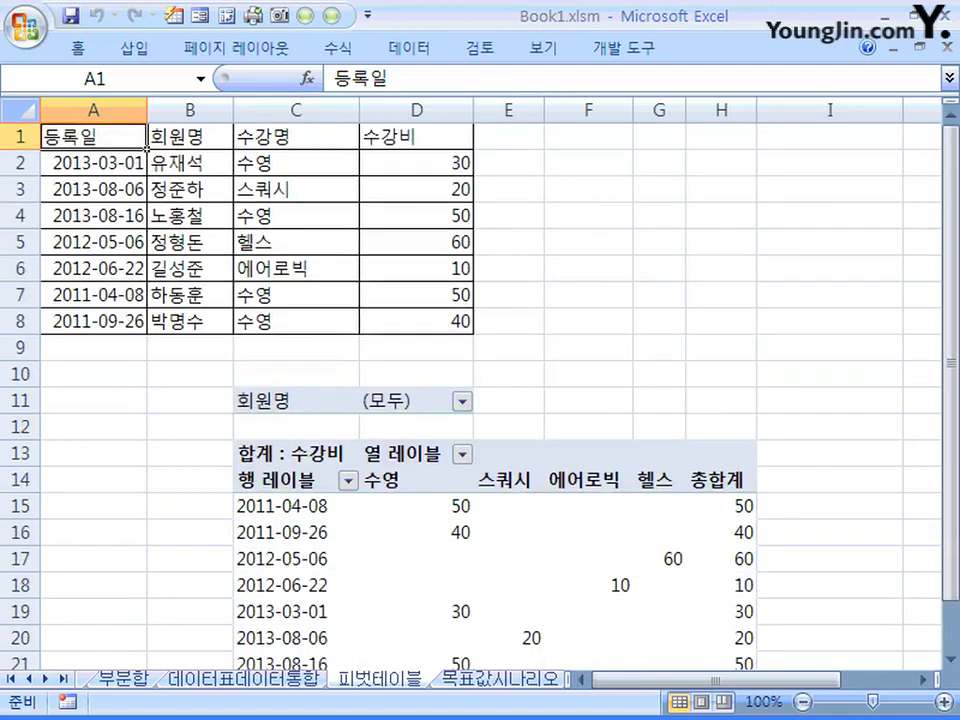
scroll(147, 149, down, 1)
scroll(147, 149, up, 1)
scroll(147, 149, down, 1)
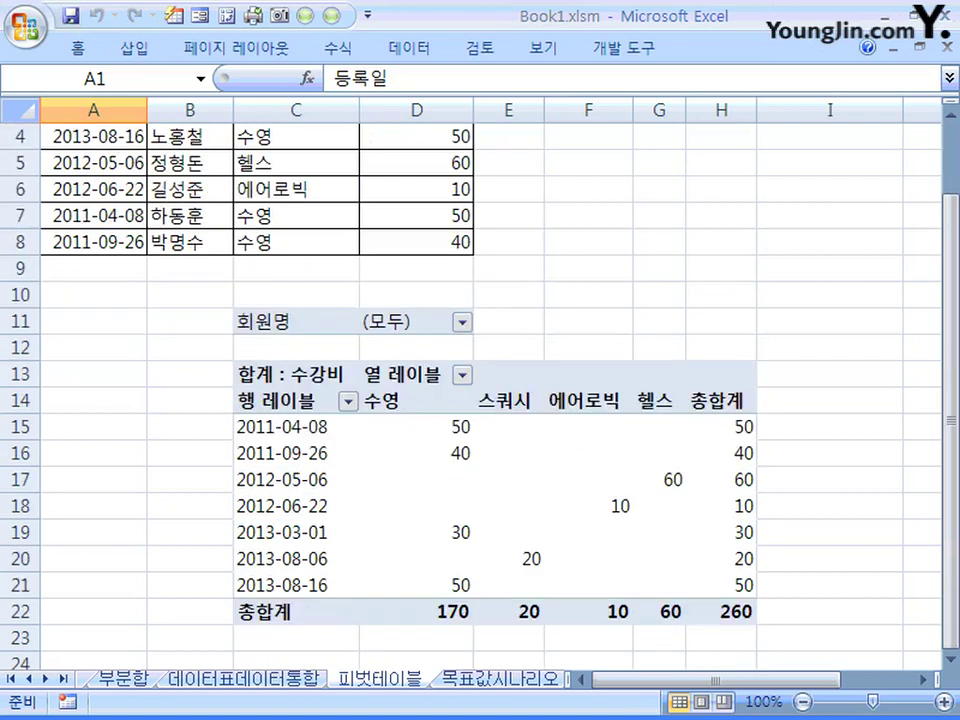
scroll(147, 149, up, 1)
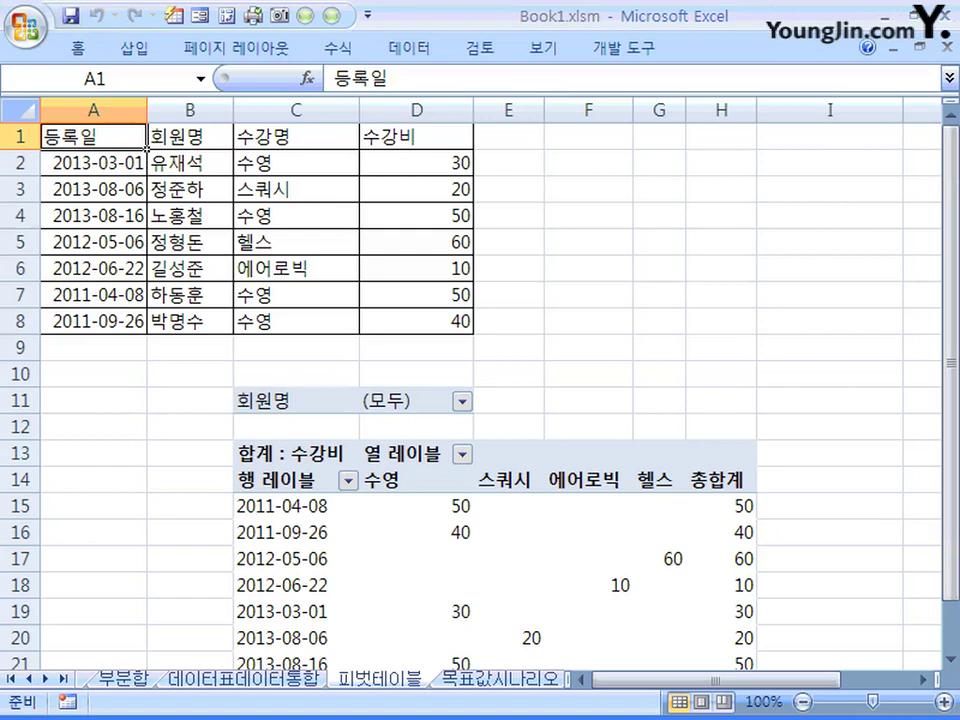
click(133, 47)
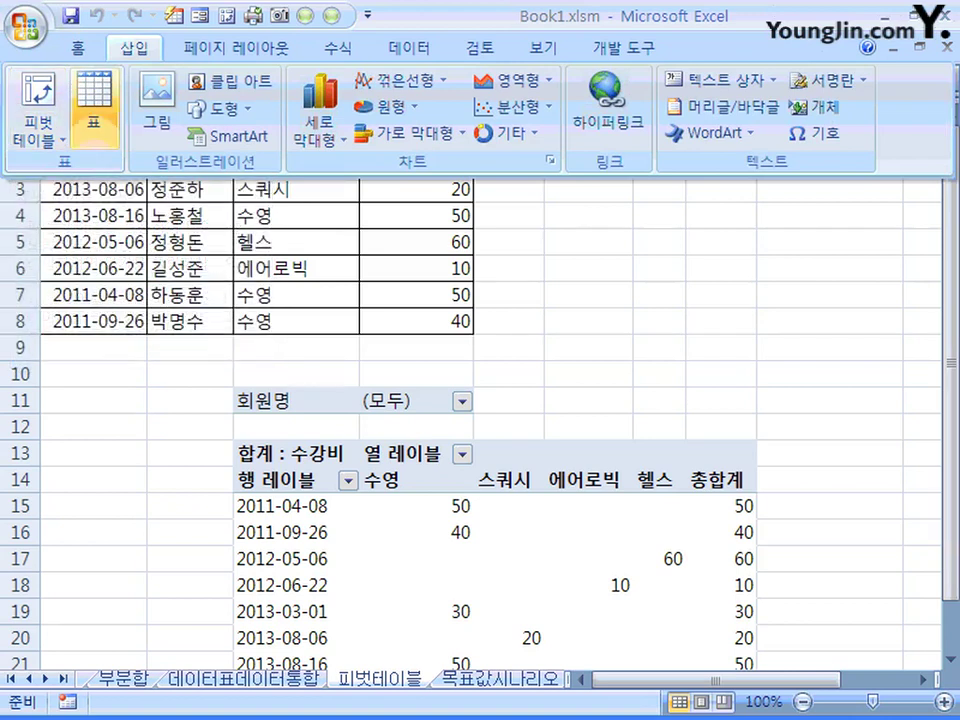
key(Escape)
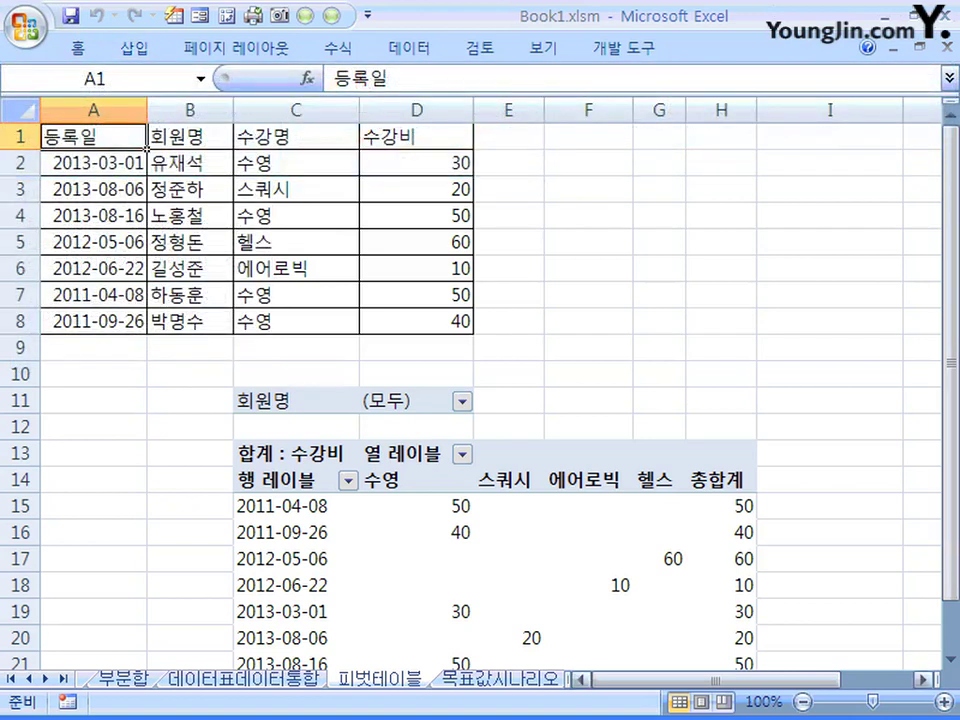
Select the pivot table's 합계 : 수강비 cell to show its field list and bring the whole report into view.
click(300, 453)
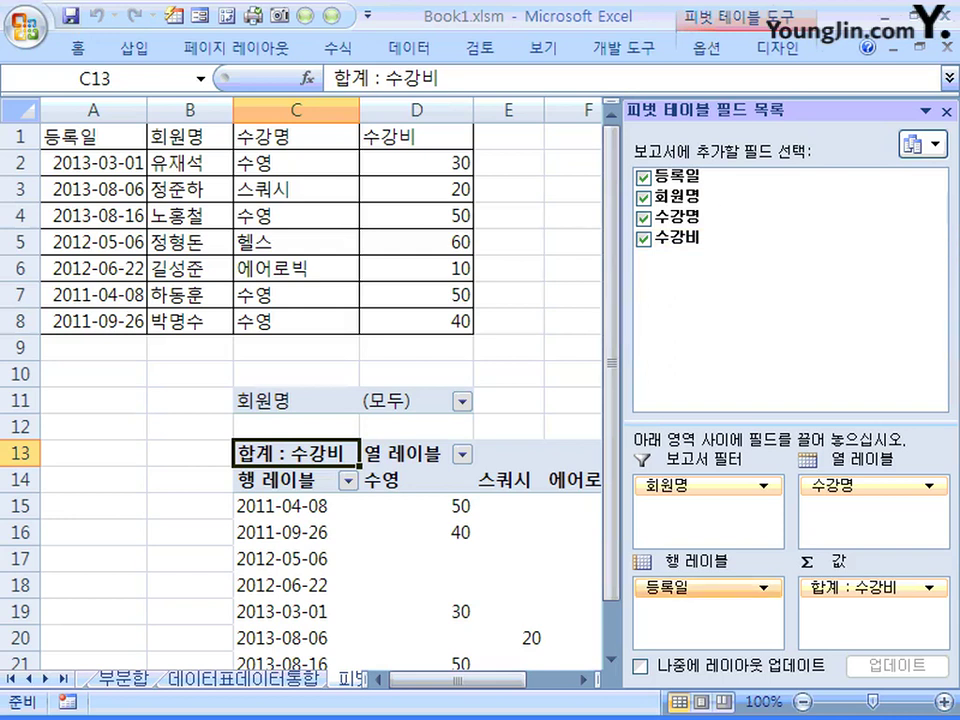
drag(458, 680, 504, 680)
scroll(320, 400, down, 1)
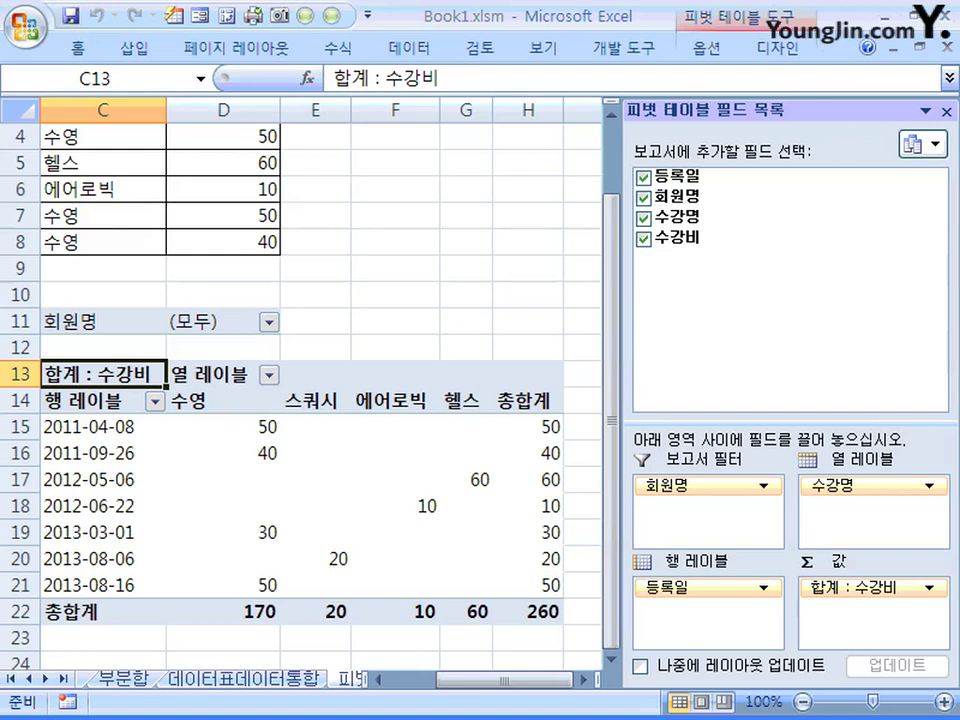
Look through the members in the 회원명 report filter and close it without applying a selection.
click(268, 321)
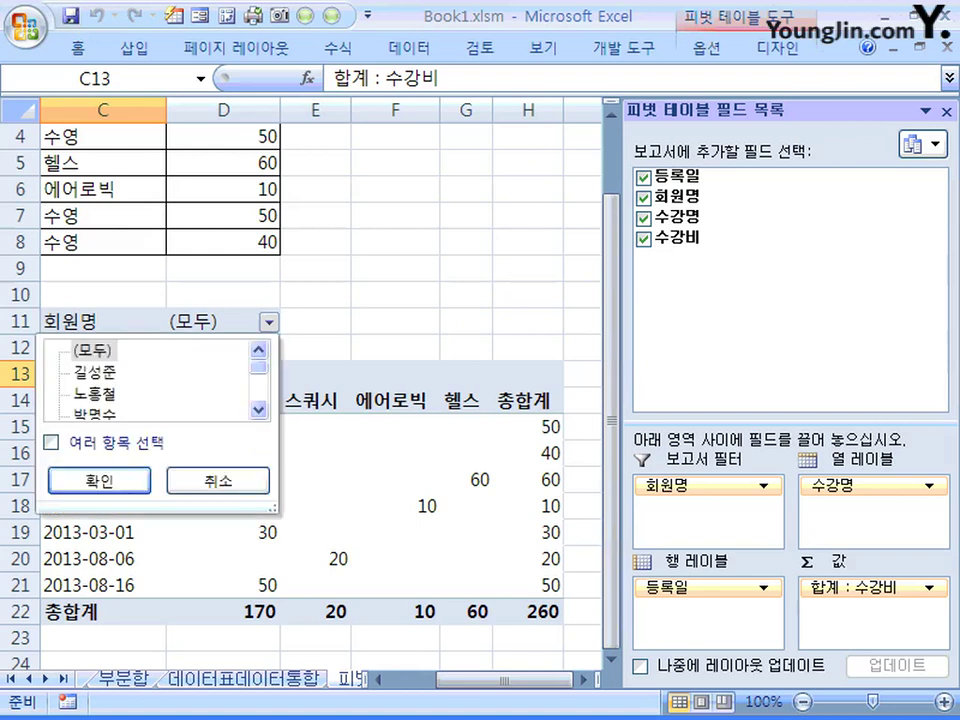
scroll(146, 380, down, 1)
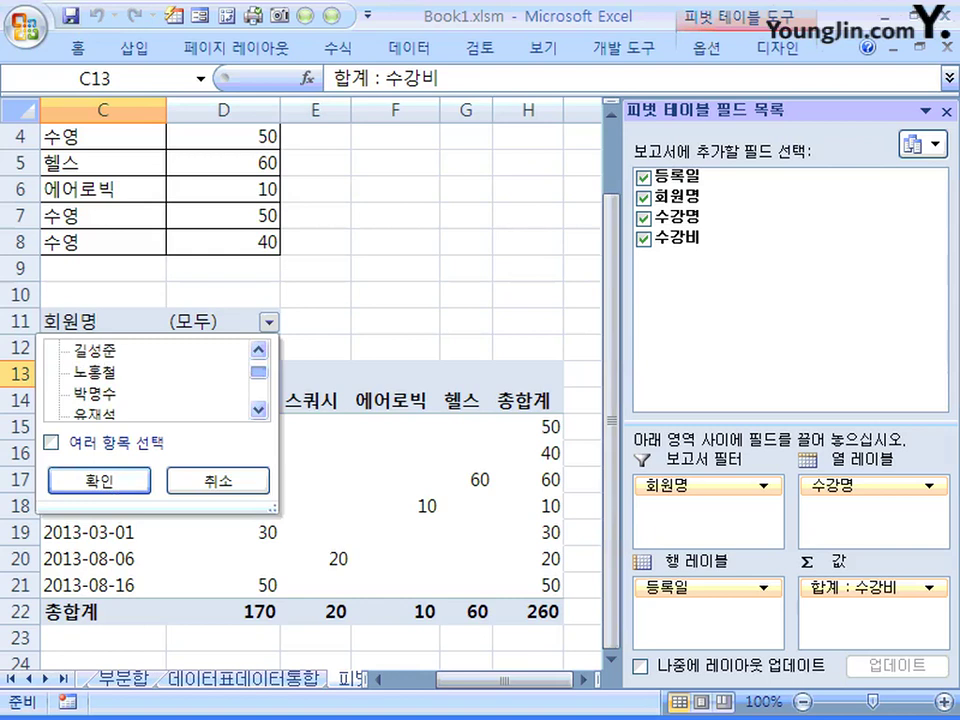
scroll(146, 380, down, 4)
scroll(146, 380, up, 5)
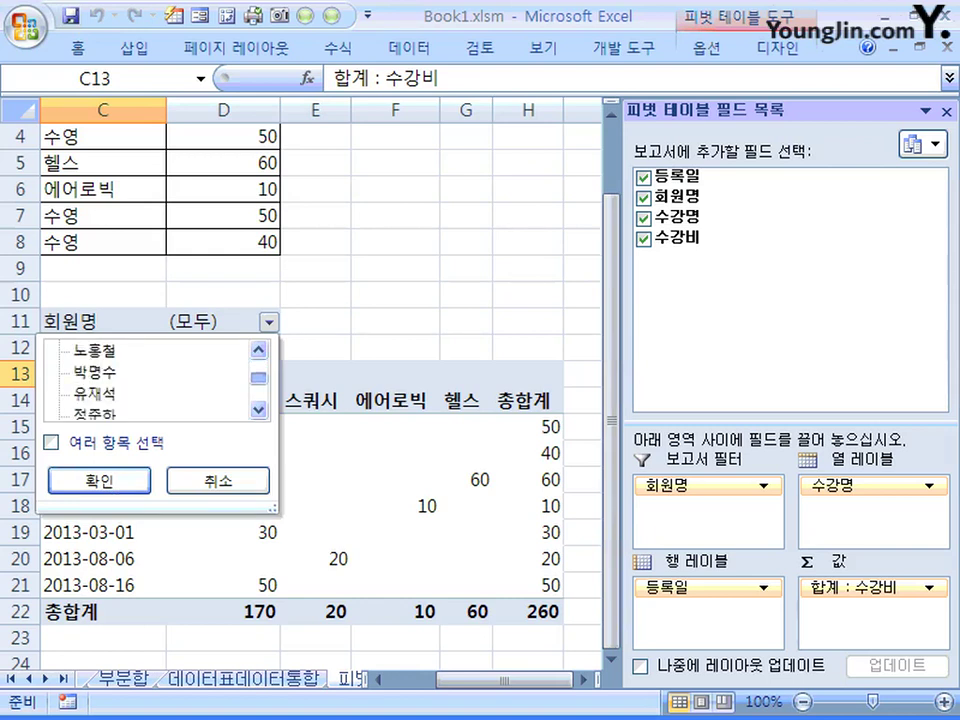
click(95, 372)
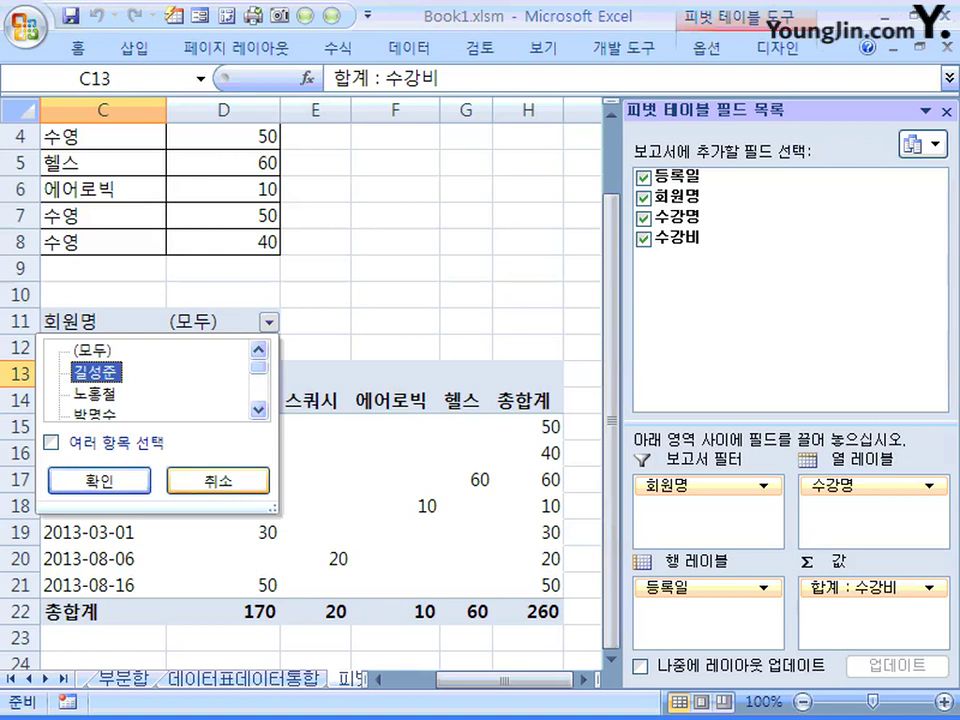
click(218, 481)
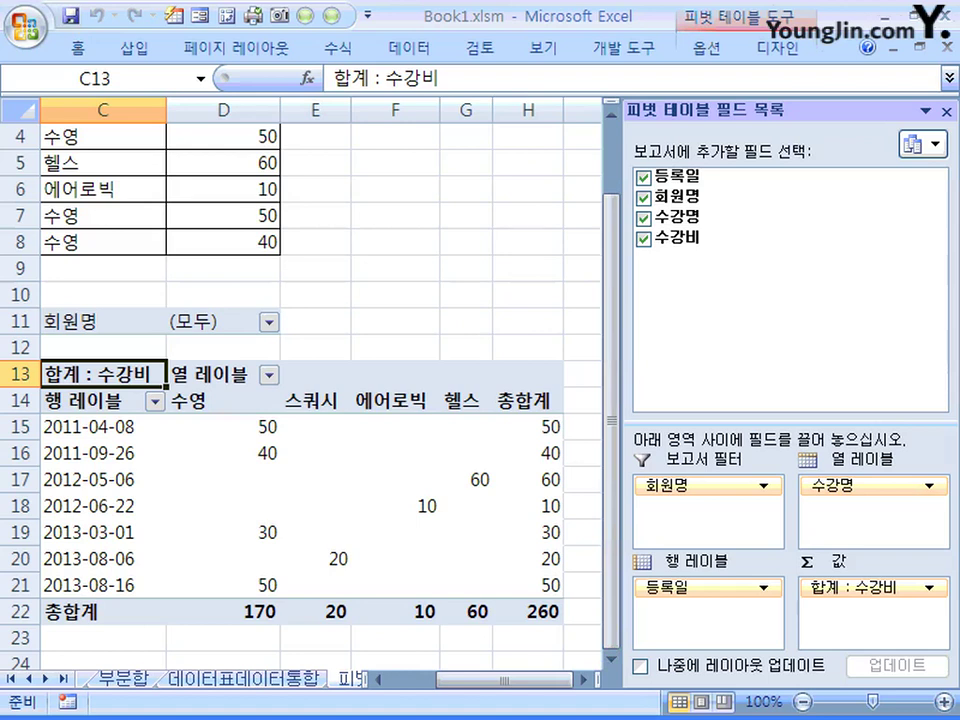
Compare the pivot table's row, column and value areas with the source data above it.
mouse_move(530, 453)
mouse_move(170, 555)
drag(504, 680, 457, 680)
scroll(300, 400, up, 1)
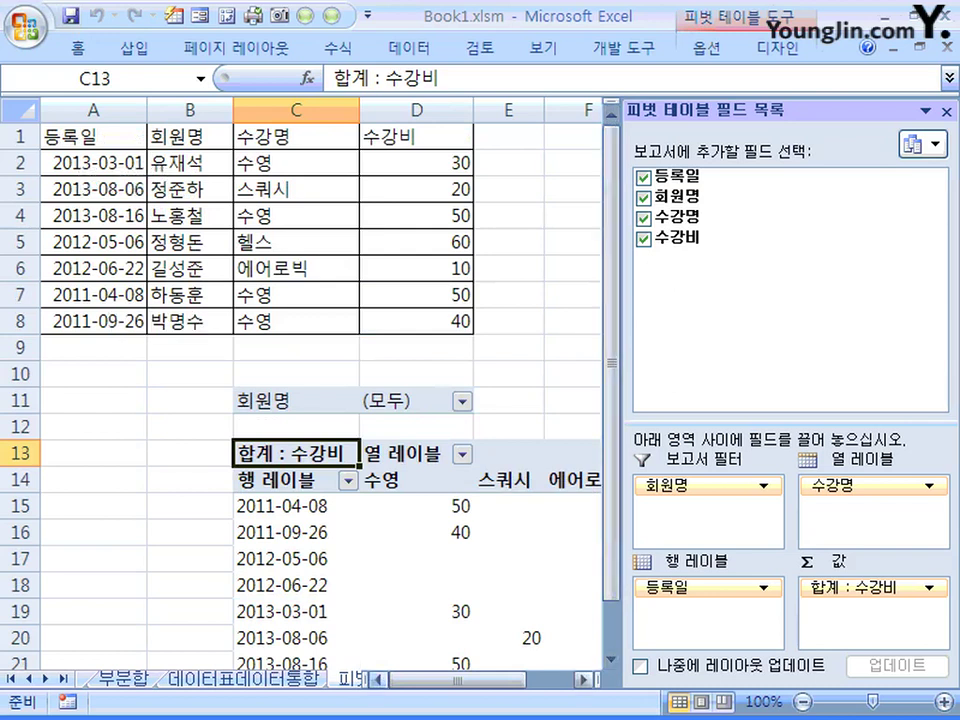
scroll(300, 400, right, 2)
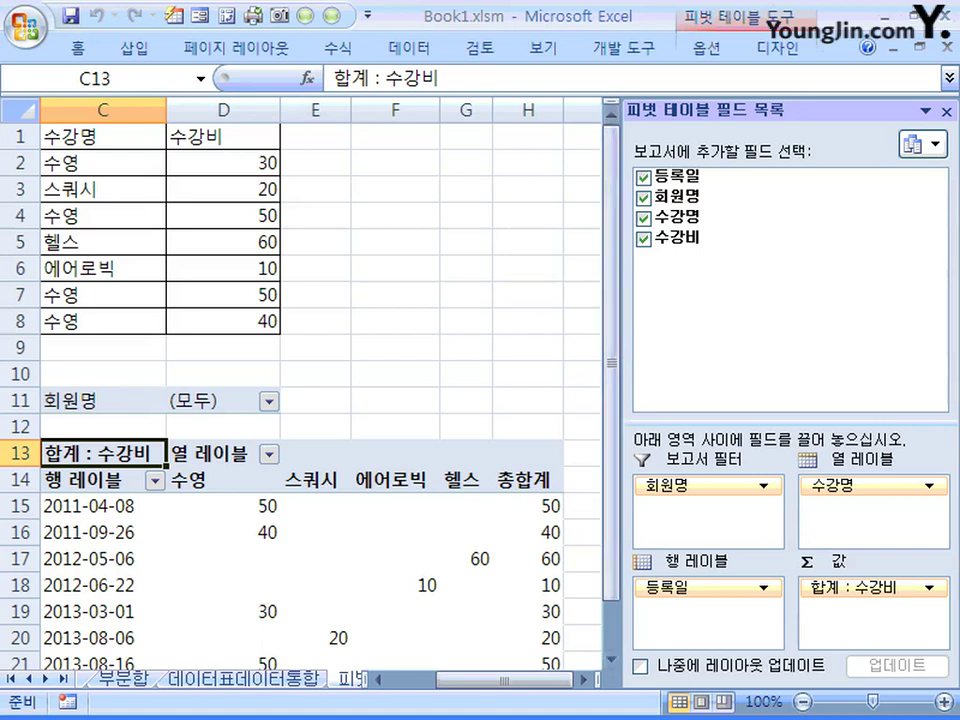
drag(611, 437, 611, 485)
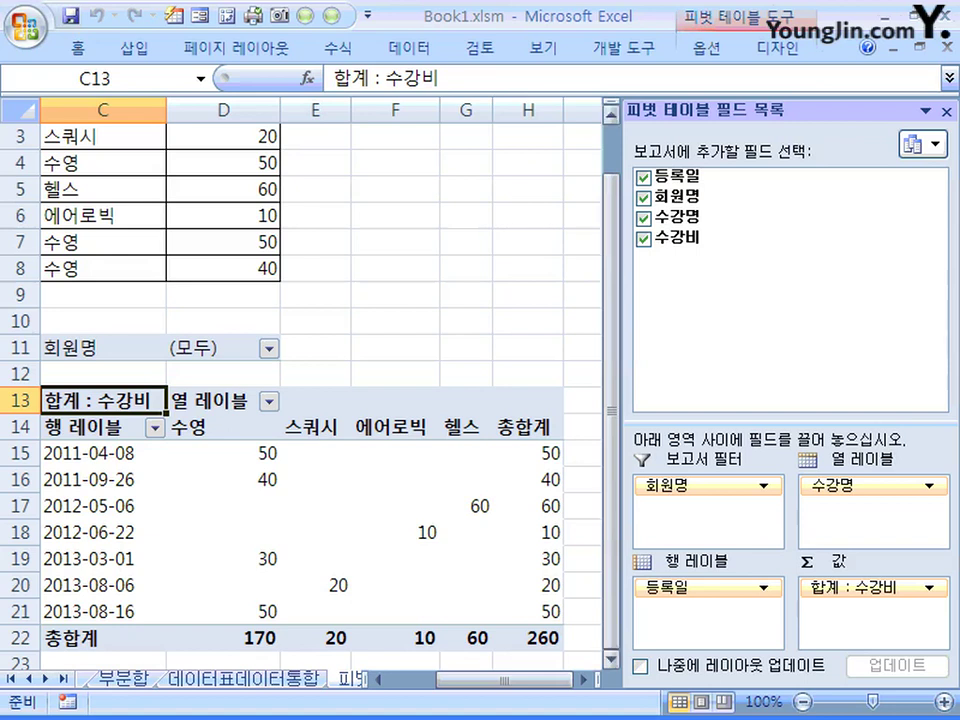
Try 개수 and 평균 as the summary function in the value field settings of 합계 : 수강비.
right_click(150, 401)
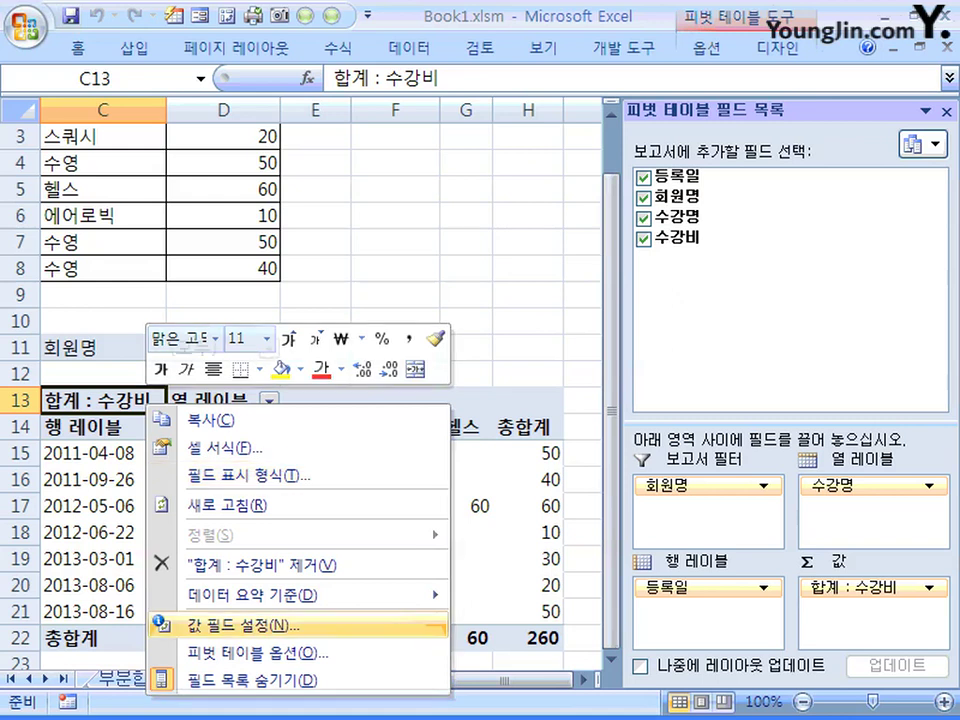
click(300, 626)
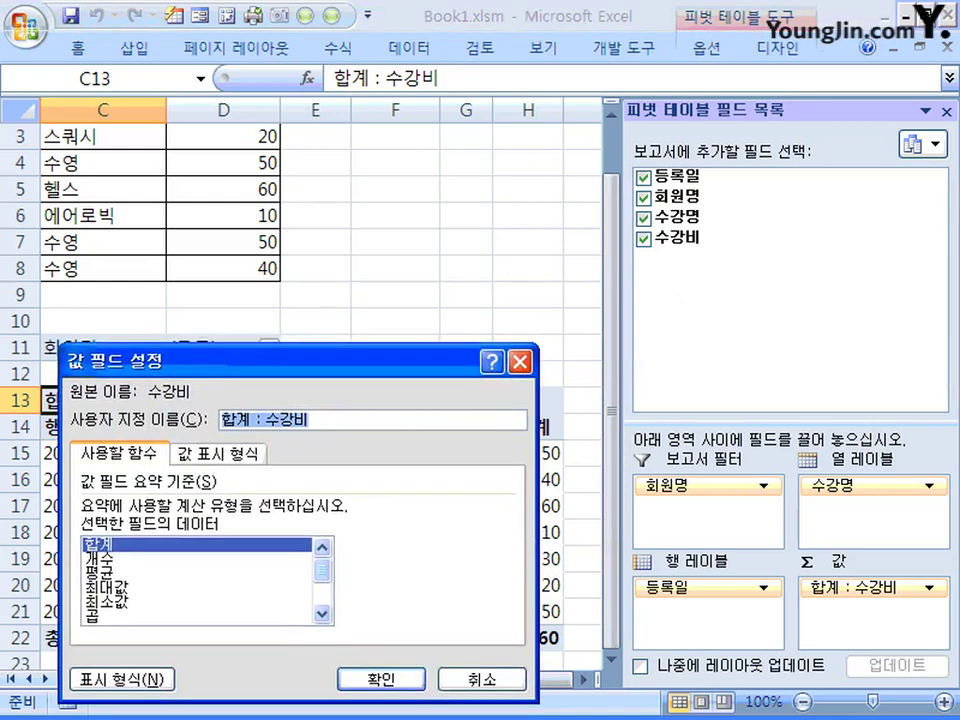
drag(150, 360, 286, 178)
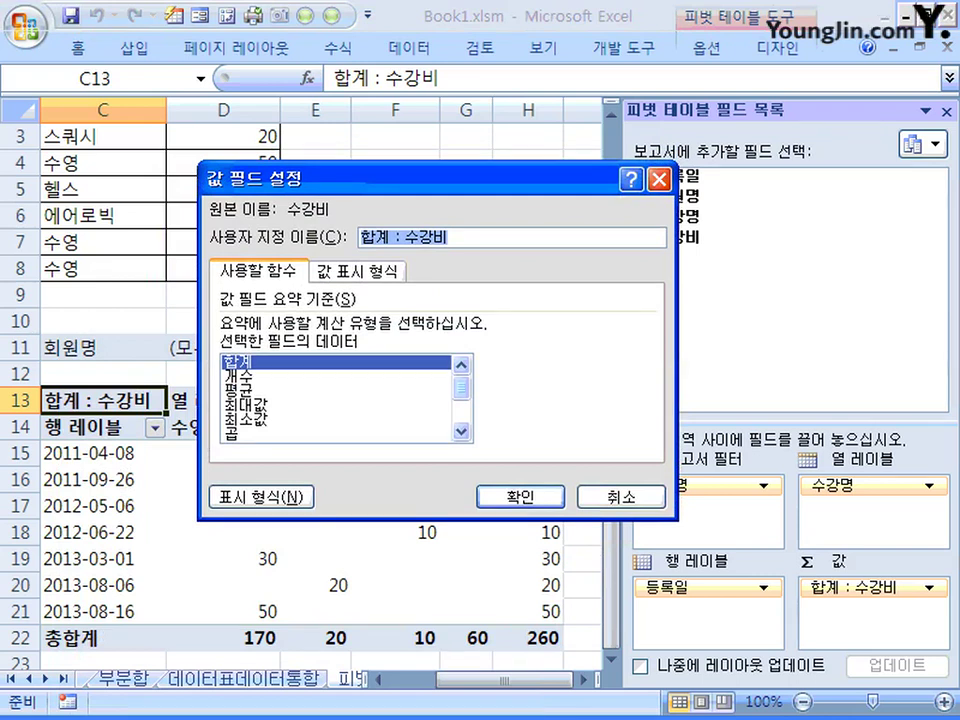
click(238, 376)
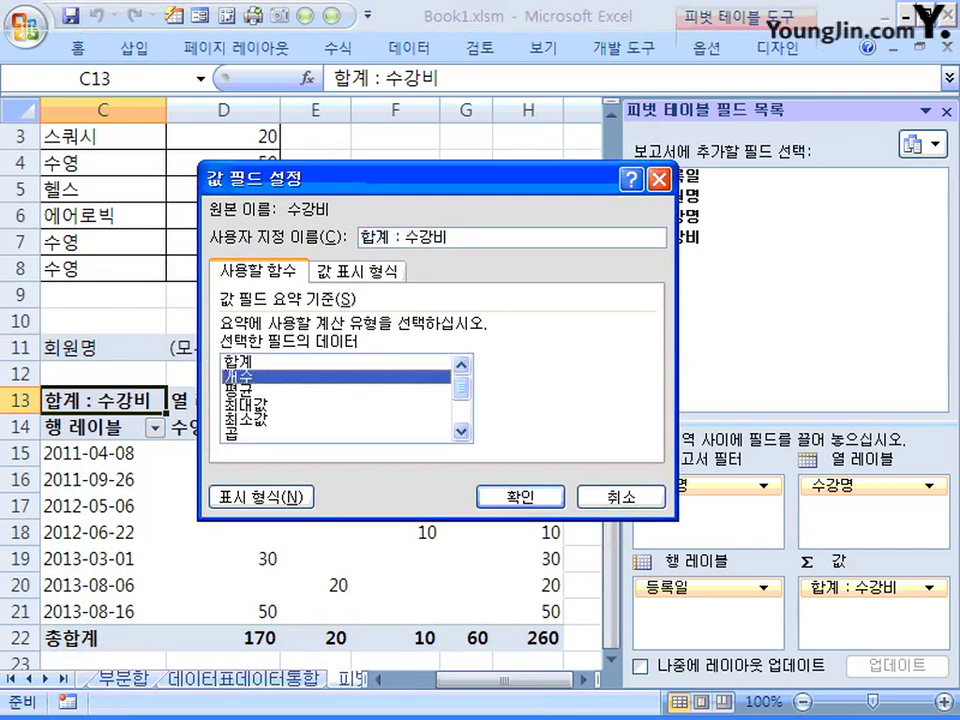
click(238, 390)
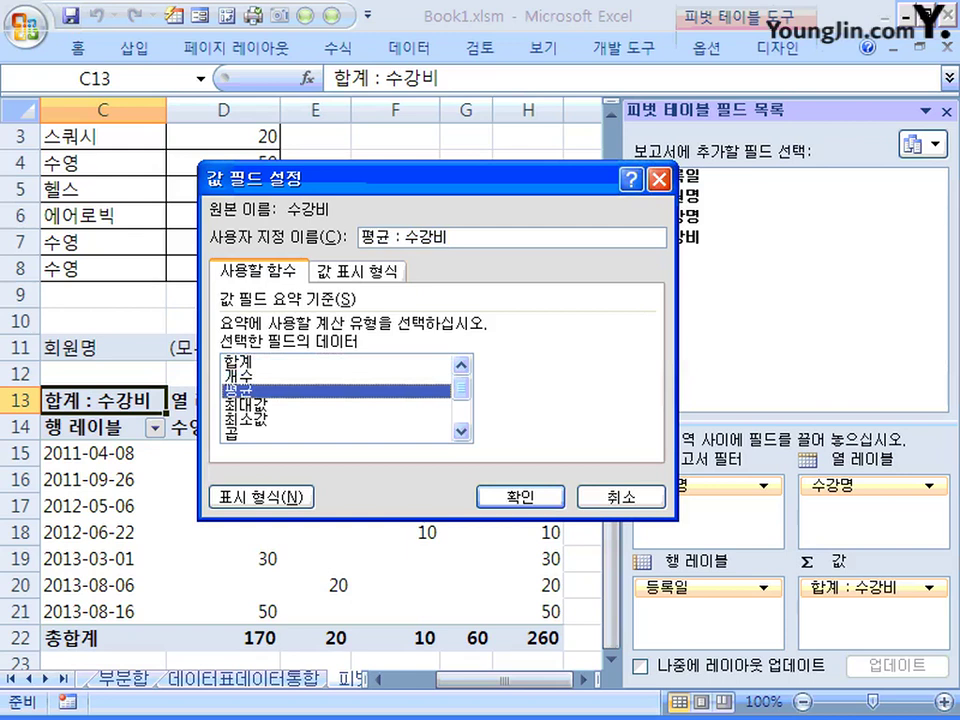
Look through the available value display formats for 수강비 and leave the value field settings without applying changes.
click(357, 271)
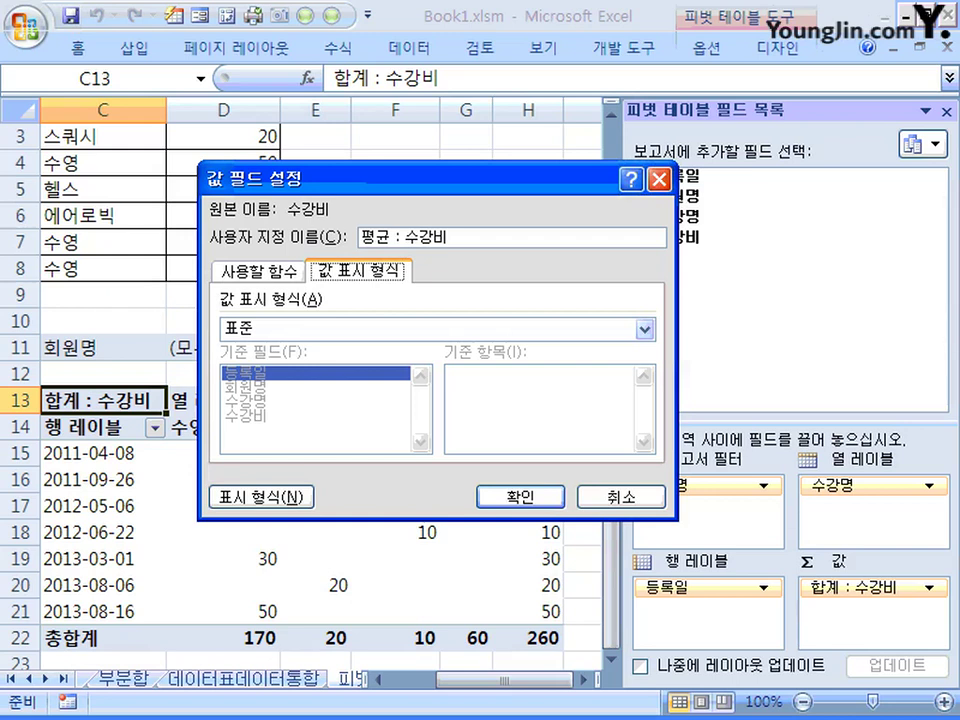
key(alt+Down)
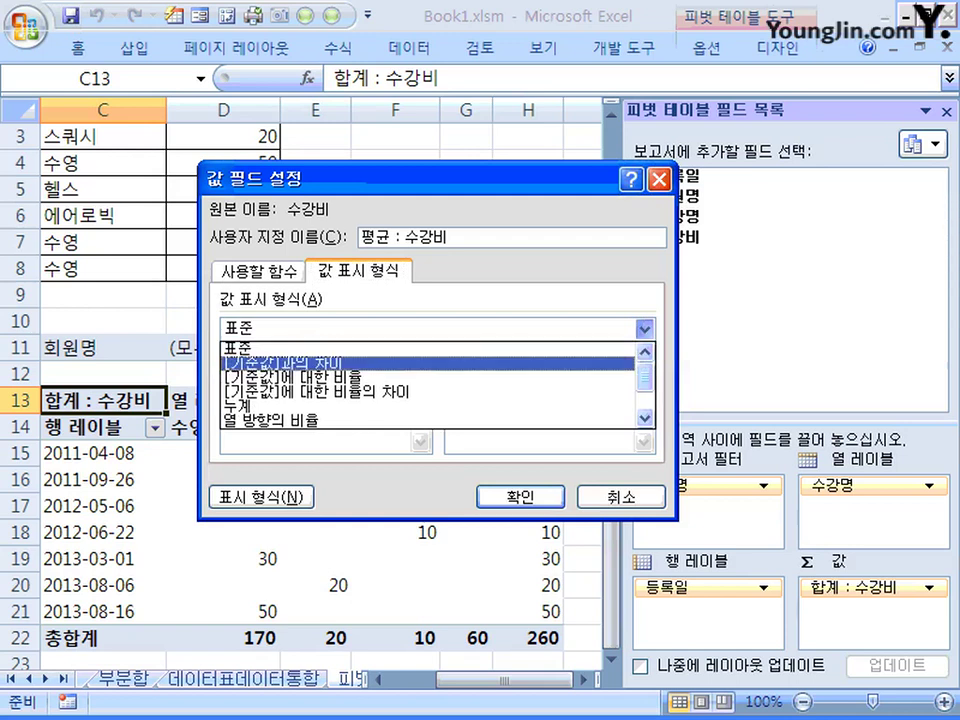
key(Down)
key(Down)
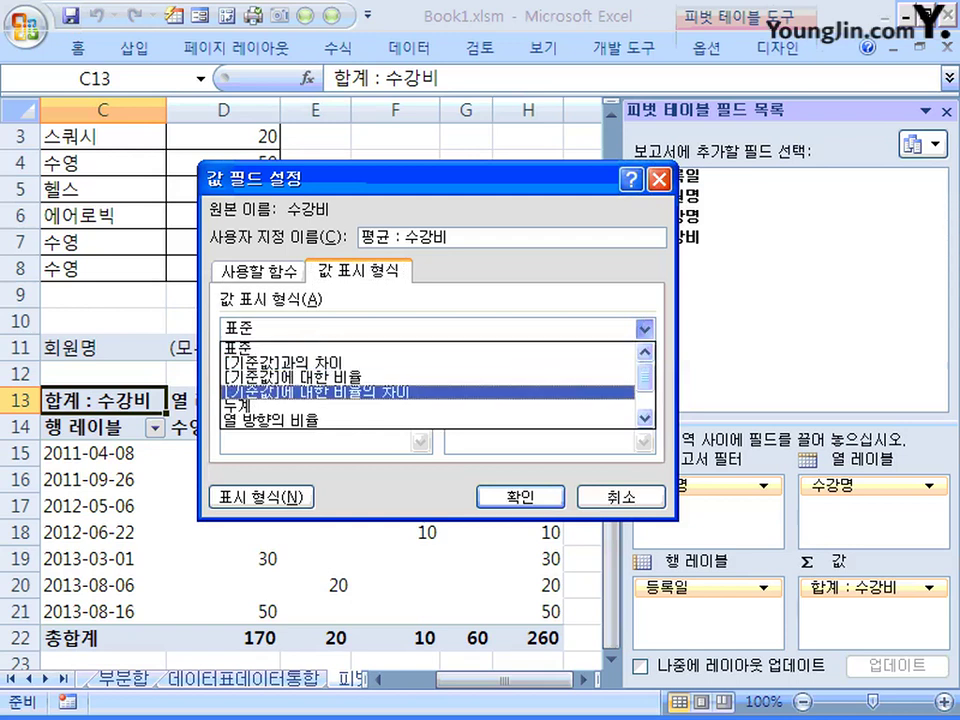
scroll(427, 392, down, 3)
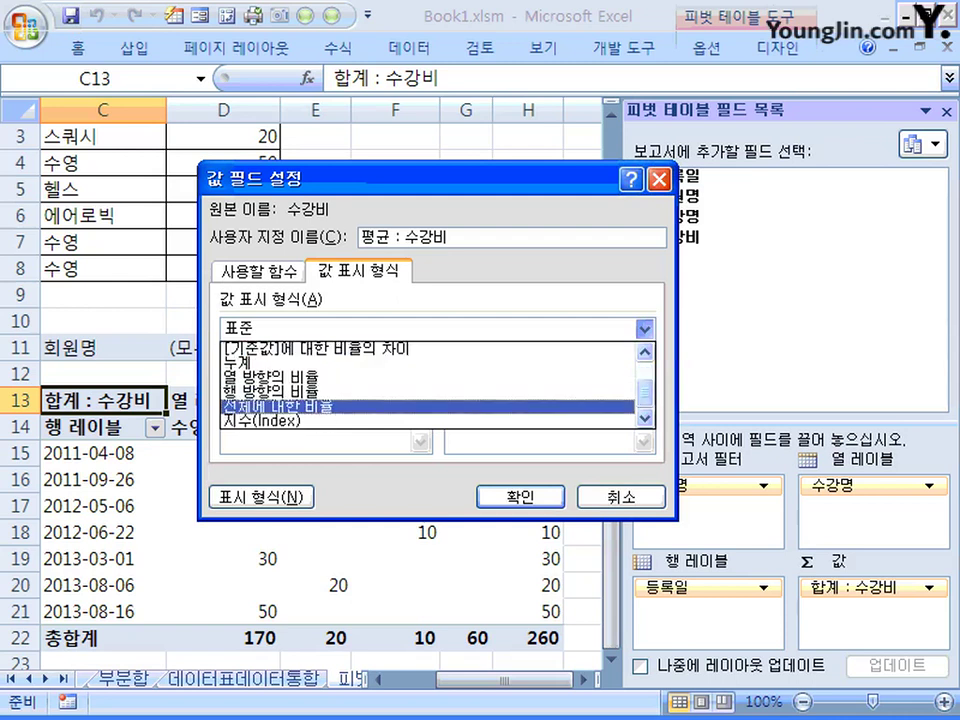
click(427, 328)
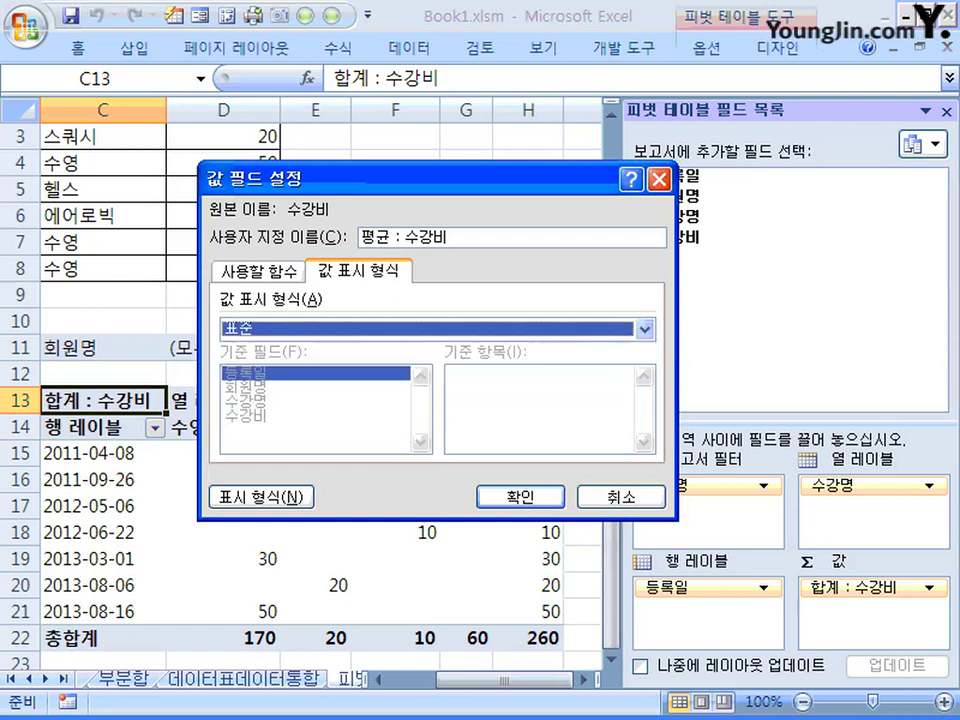
click(258, 271)
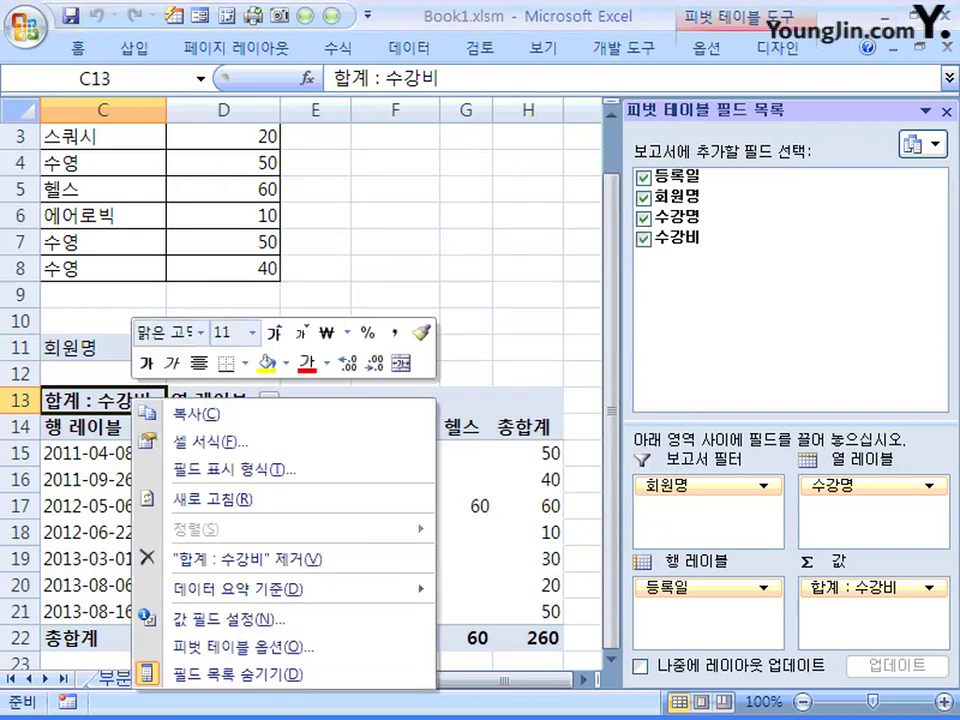
Set the pivot table options to display * in empty cells.
right_click(142, 408)
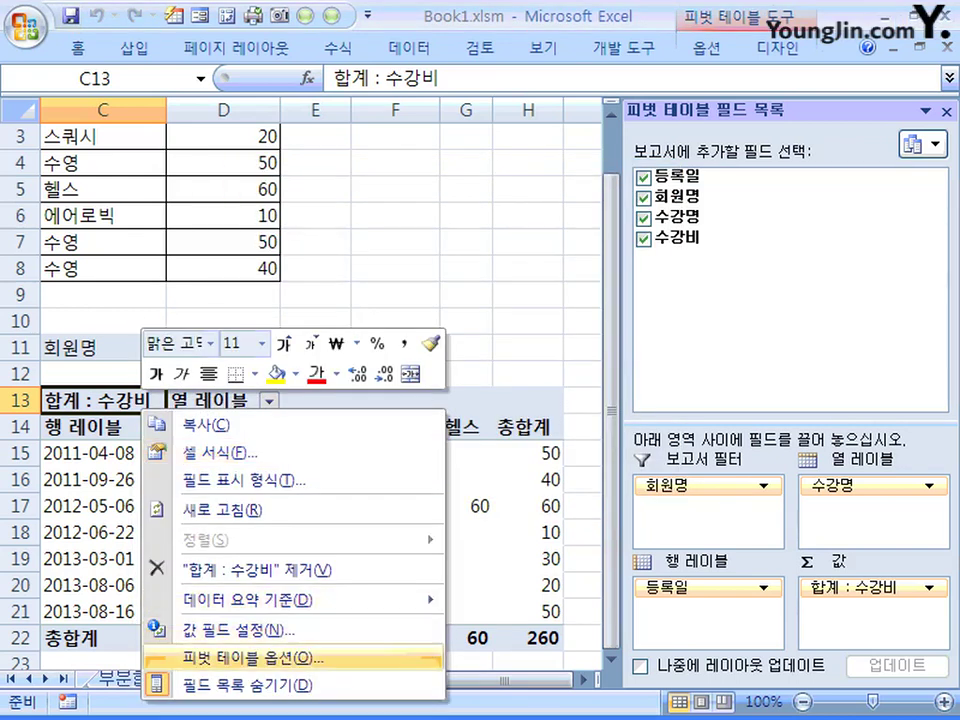
click(252, 657)
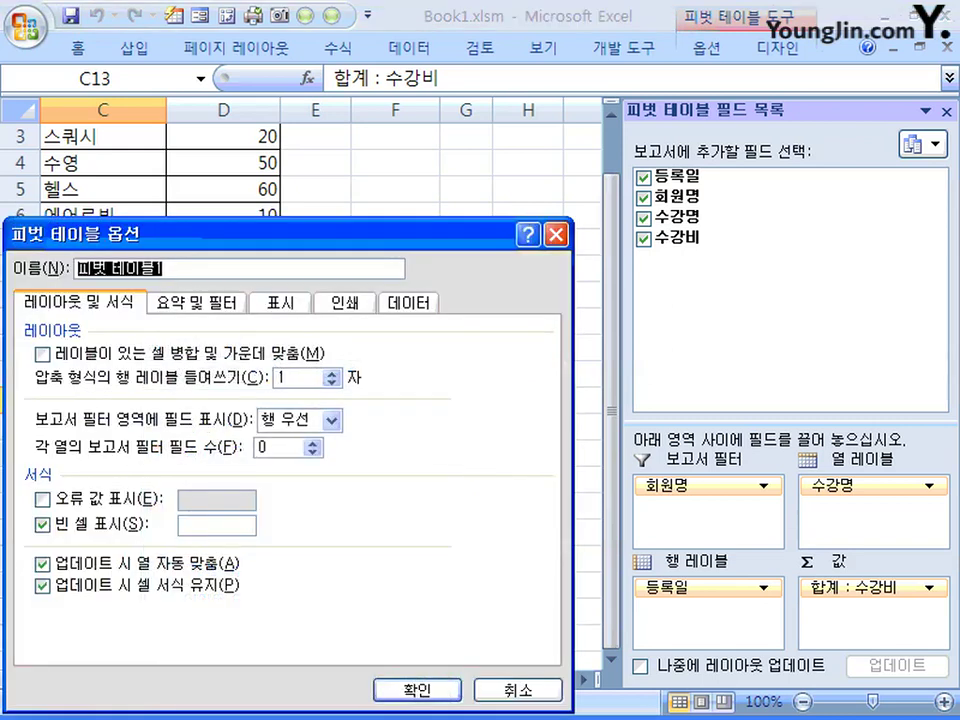
drag(300, 233, 494, 170)
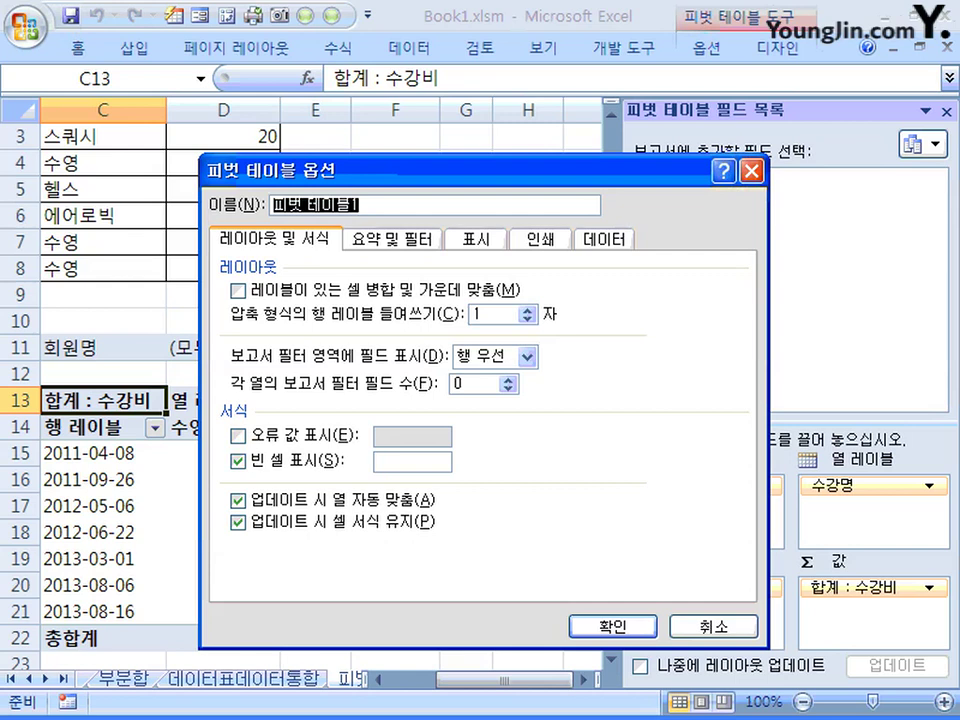
drag(420, 170, 622, 83)
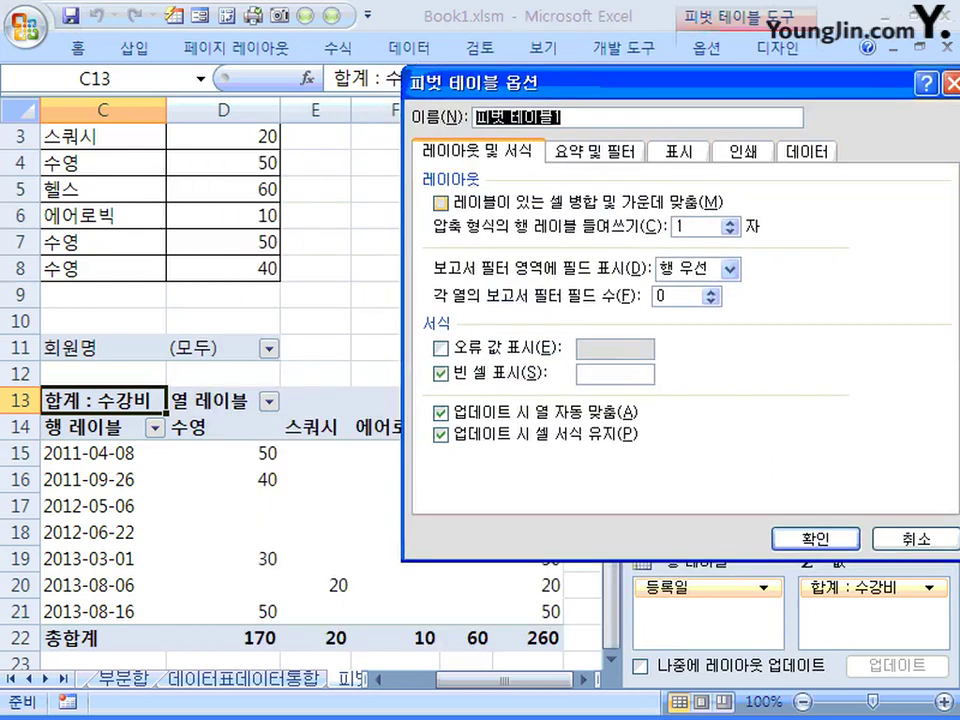
drag(503, 82, 317, 76)
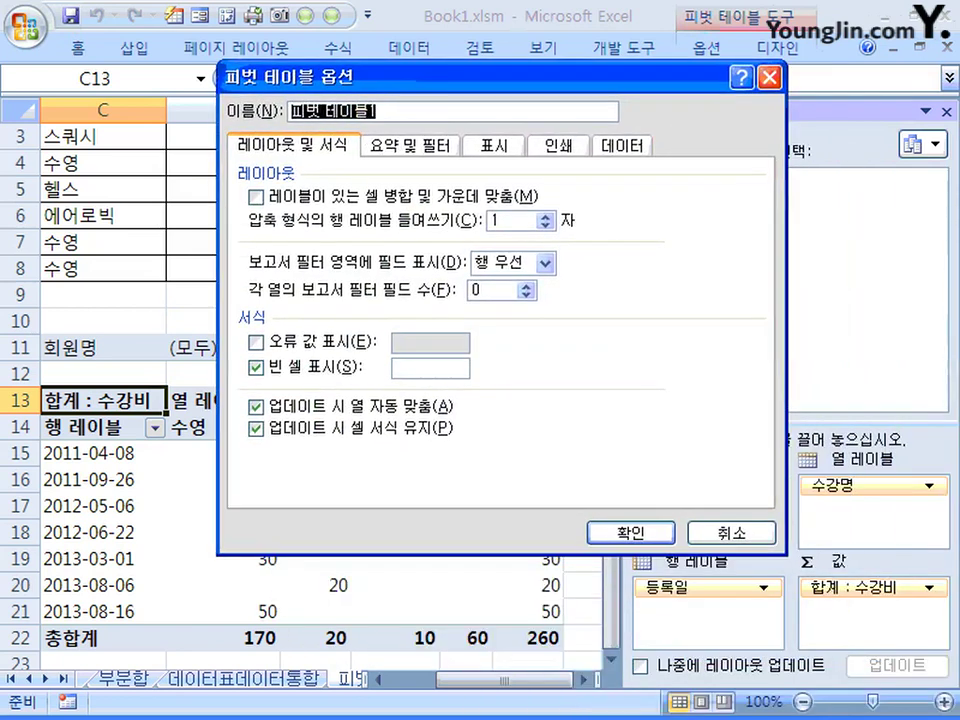
click(398, 368)
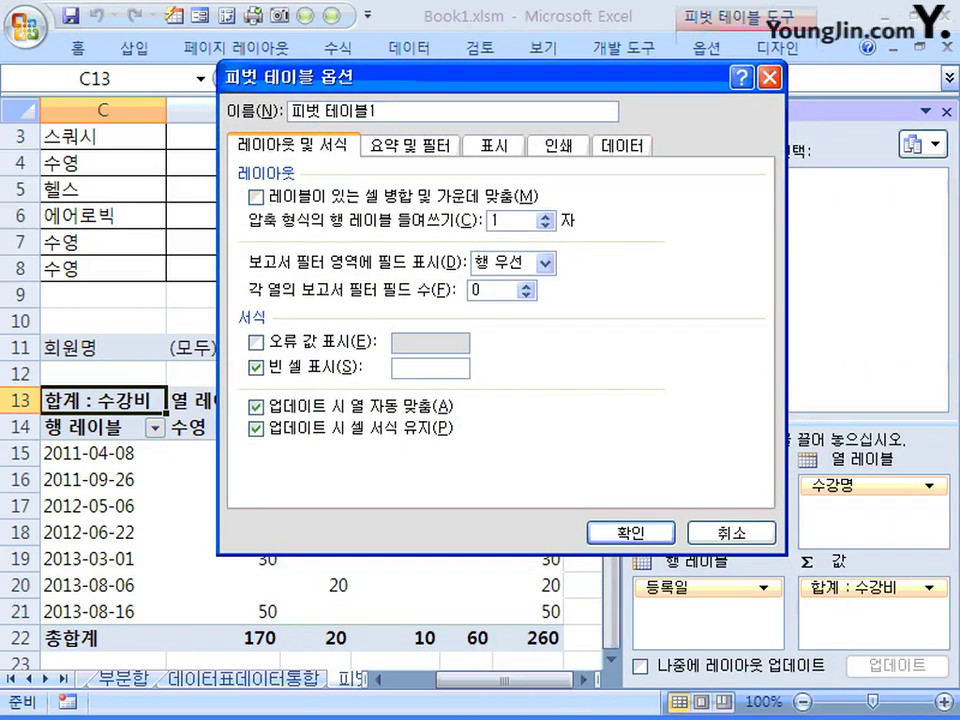
text(*)
click(631, 532)
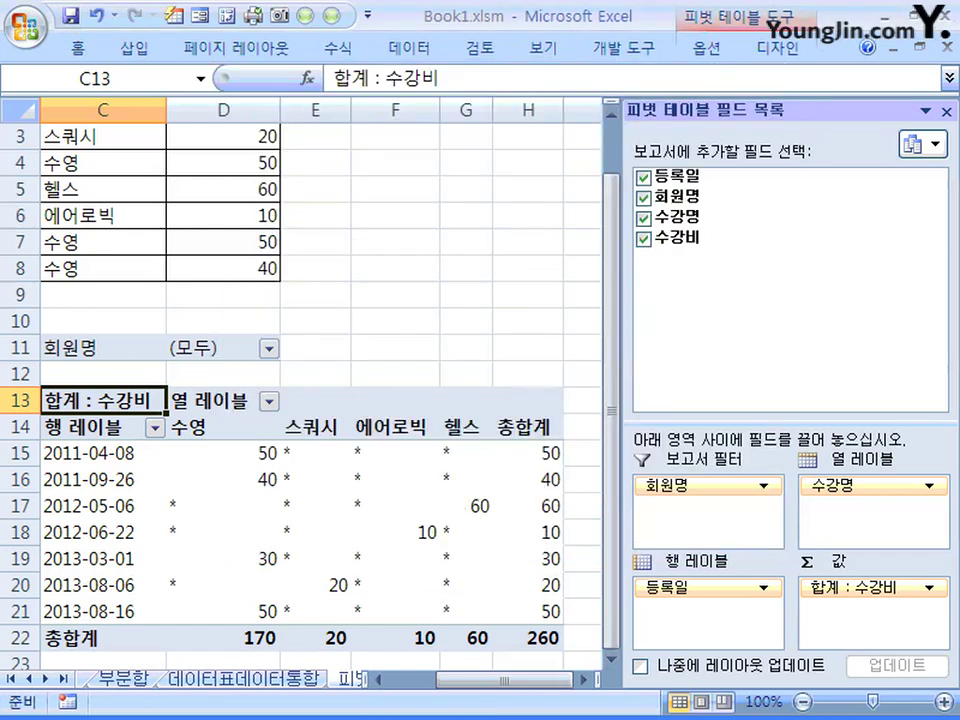
Clear the * shown for empty cells in the pivot table options.
right_click(365, 453)
right_click(365, 452)
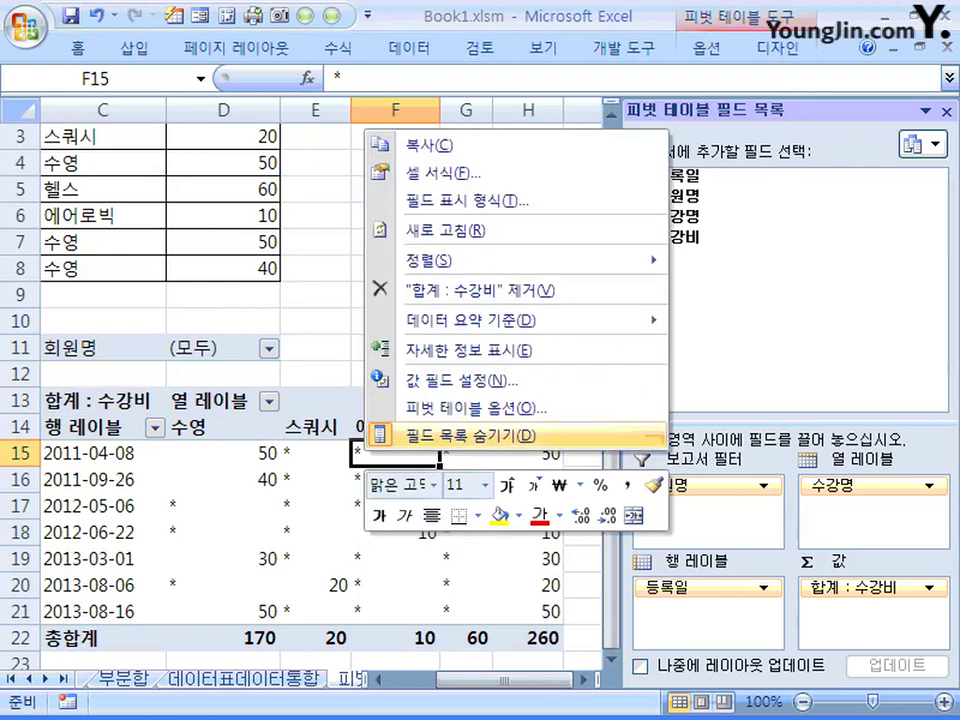
click(465, 408)
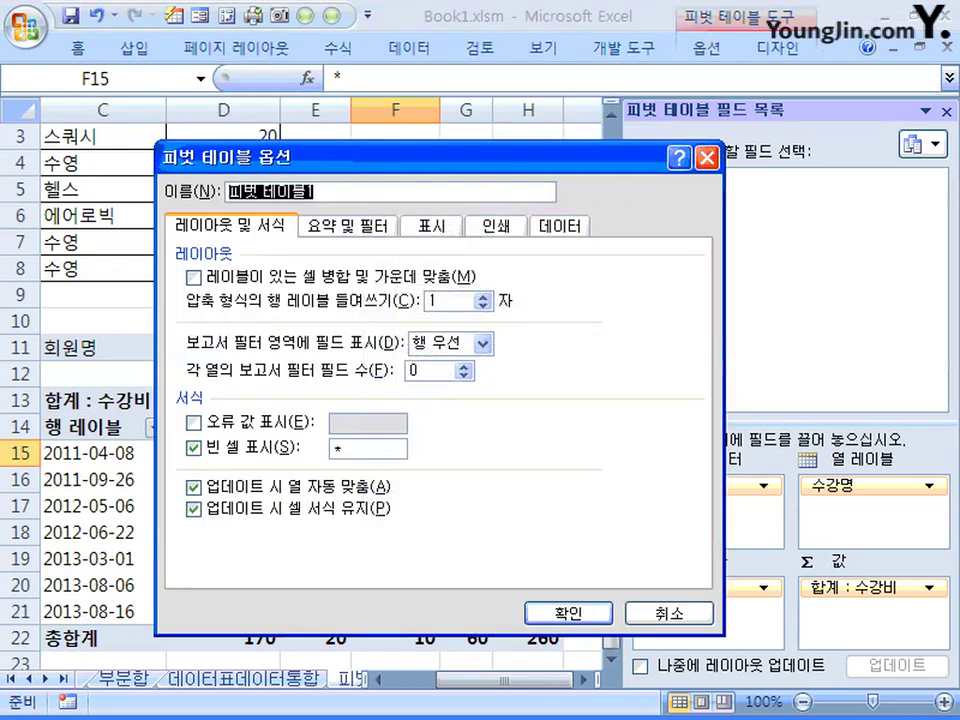
key(Delete)
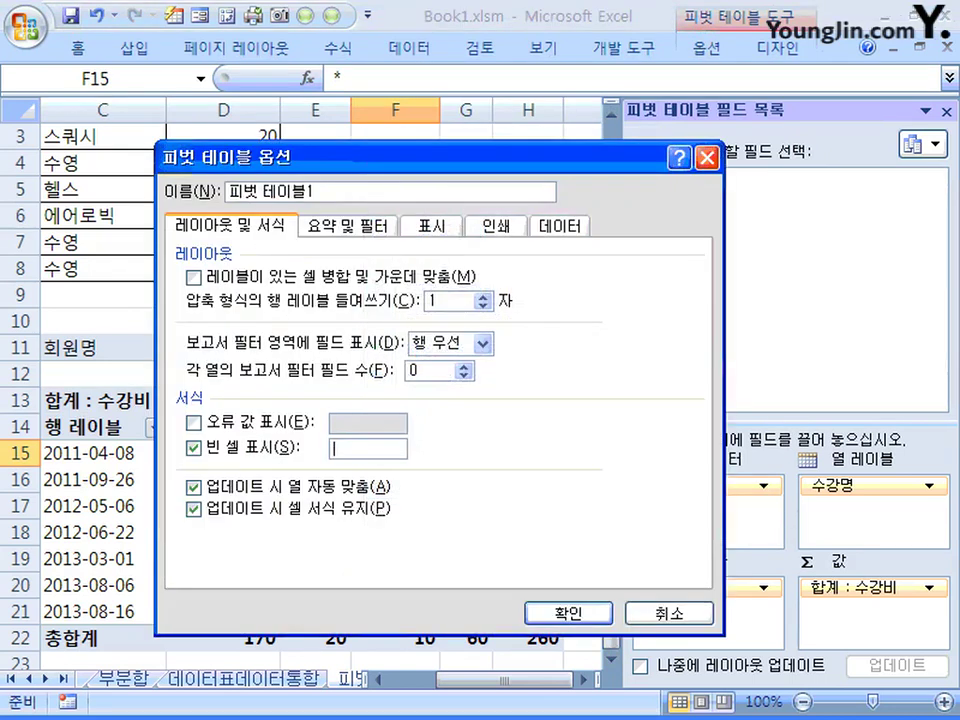
Turn off 열 총합계 표시 in the pivot table's totals and filter options and apply the changes.
key(ctrl+Tab)
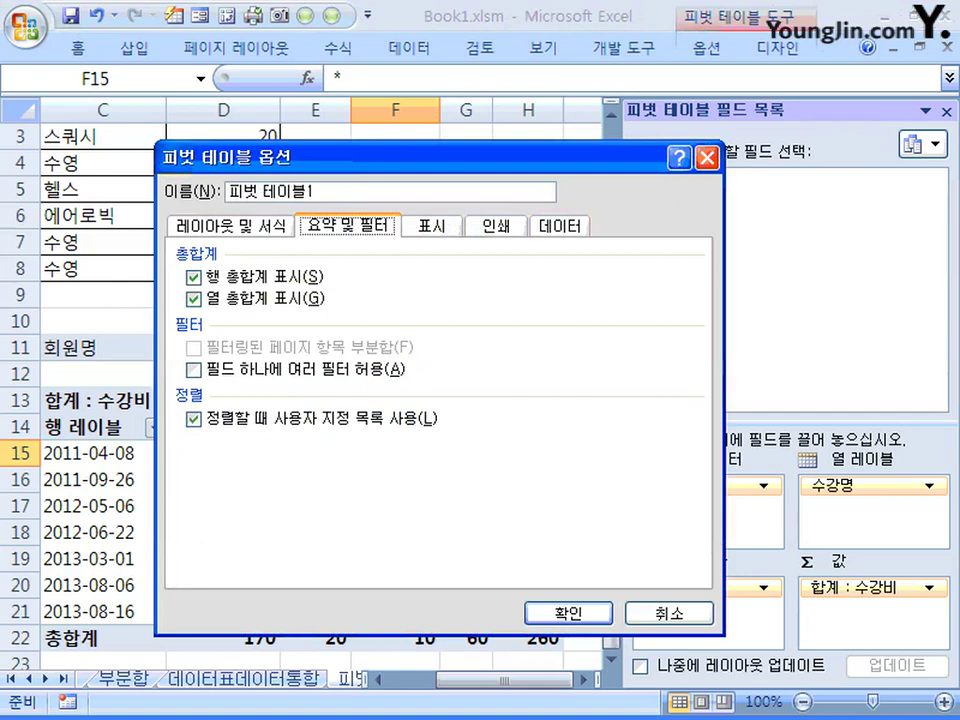
drag(440, 157, 442, 114)
click(699, 113)
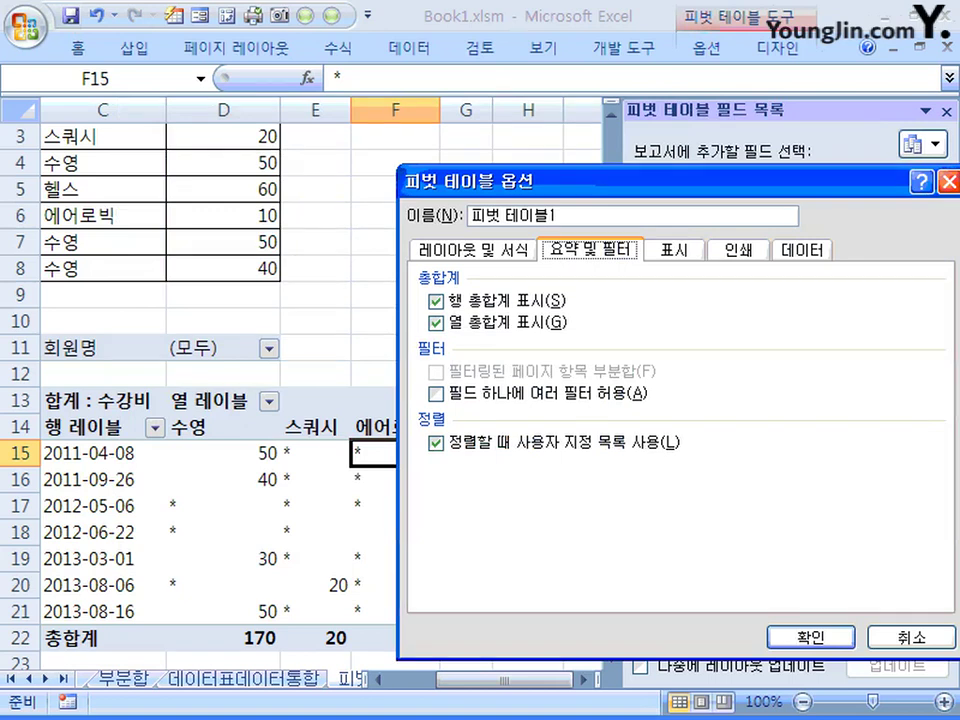
drag(660, 181, 580, 128)
click(356, 270)
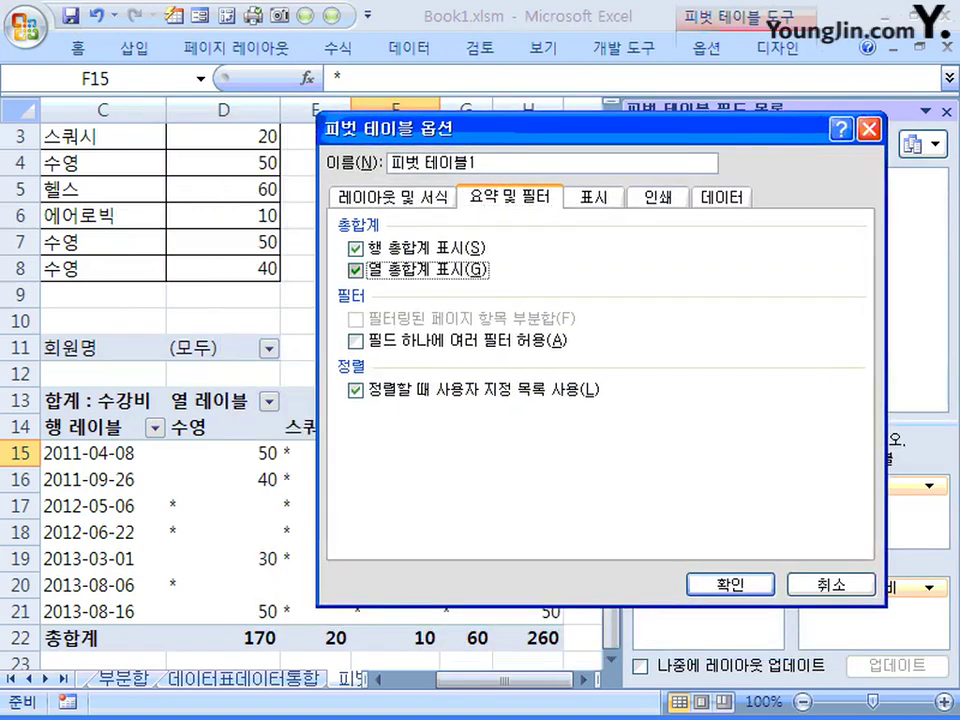
key(space)
click(731, 584)
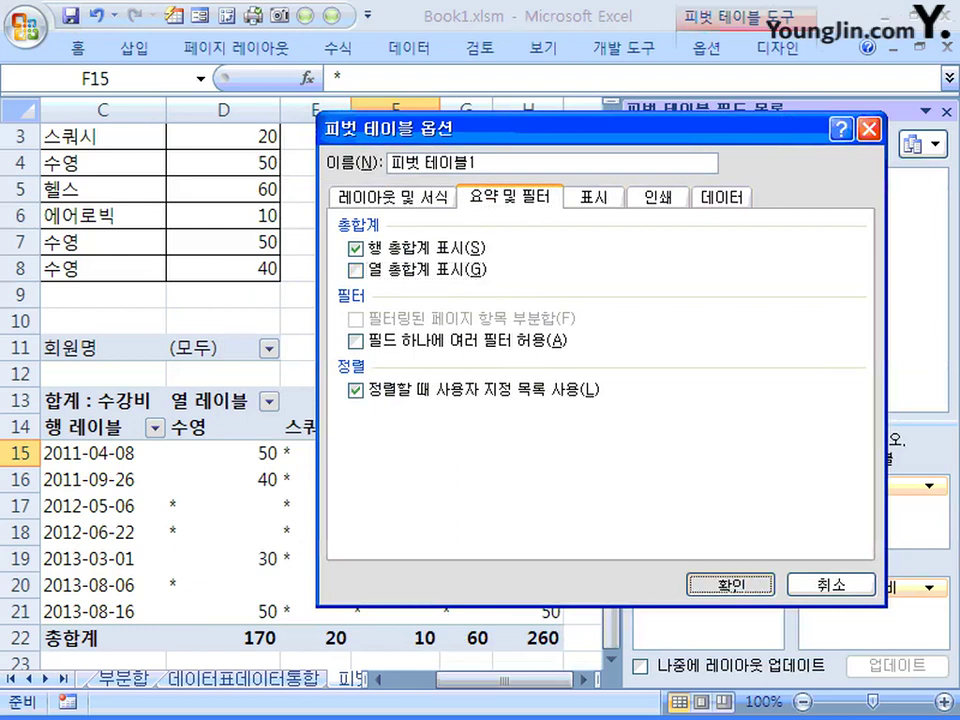
key(Return)
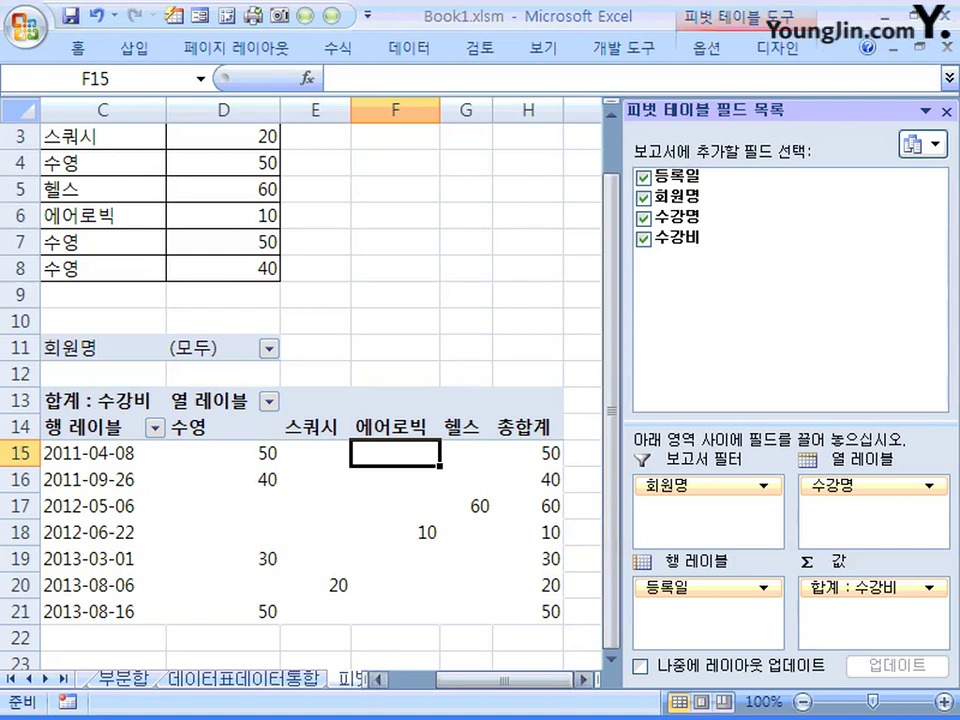
Try turning 열 총합계 표시 back on in the pivot table options.
right_click(387, 452)
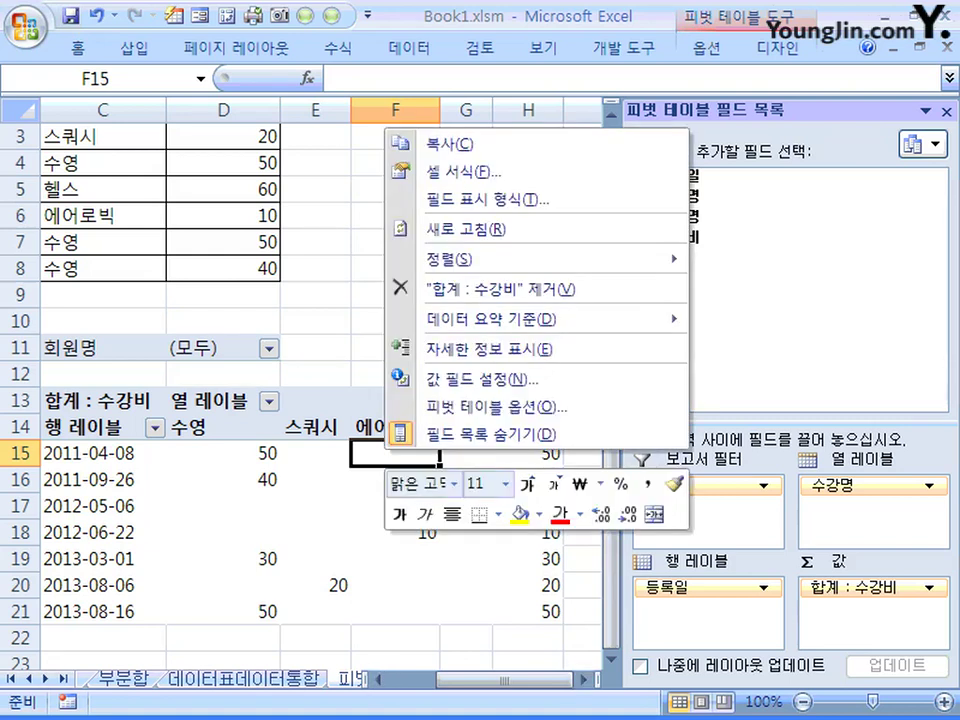
click(480, 406)
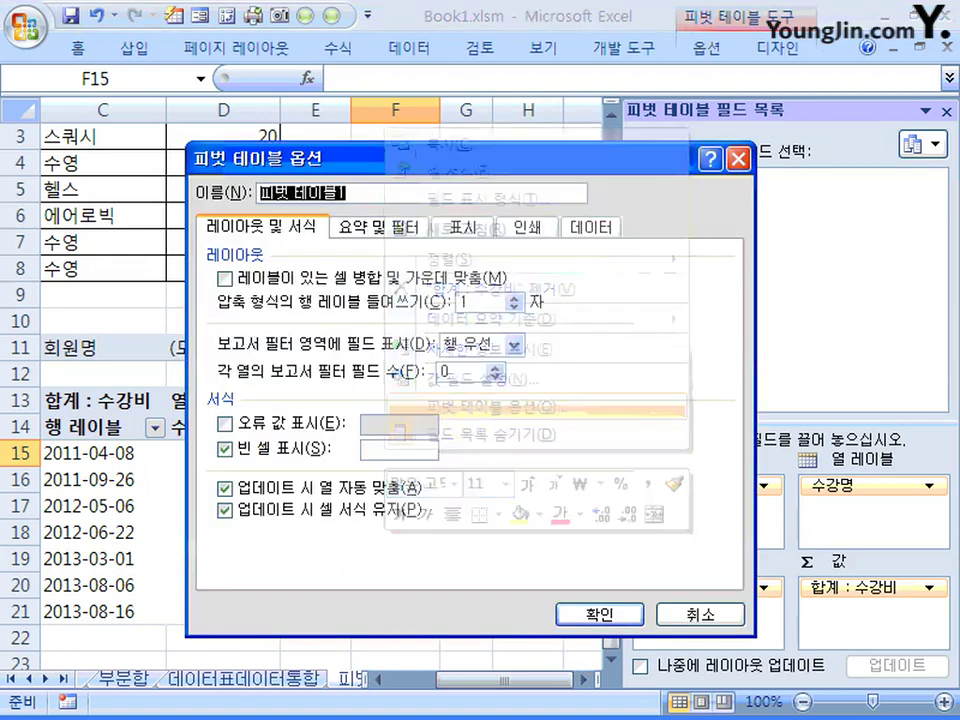
click(378, 227)
click(225, 300)
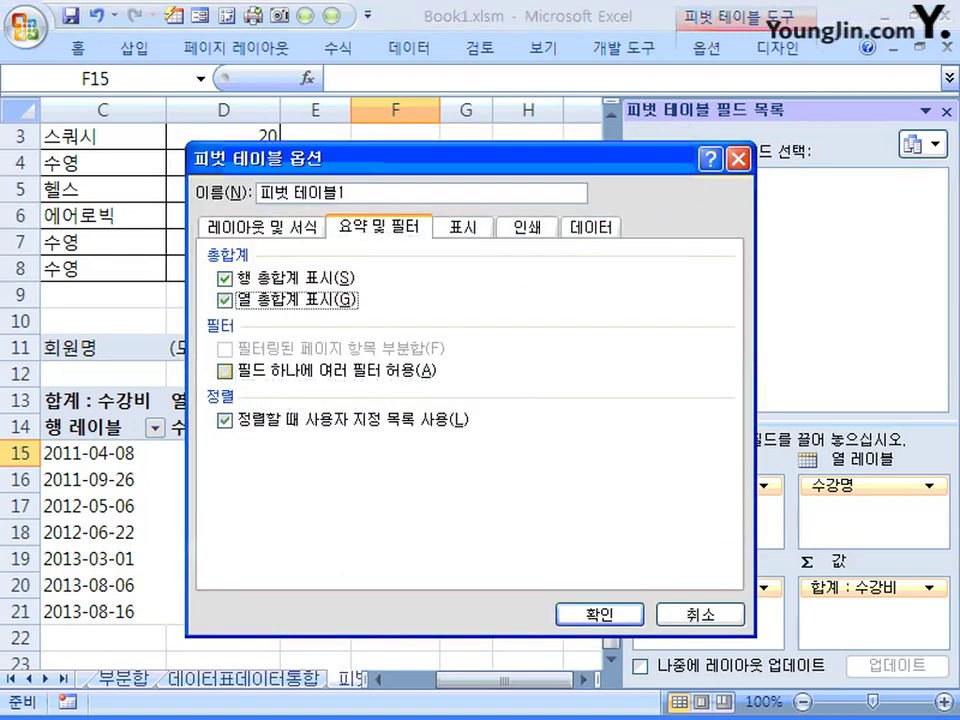
Look through the display, printing, data and layout options of the pivot table and leave without applying changes.
click(462, 227)
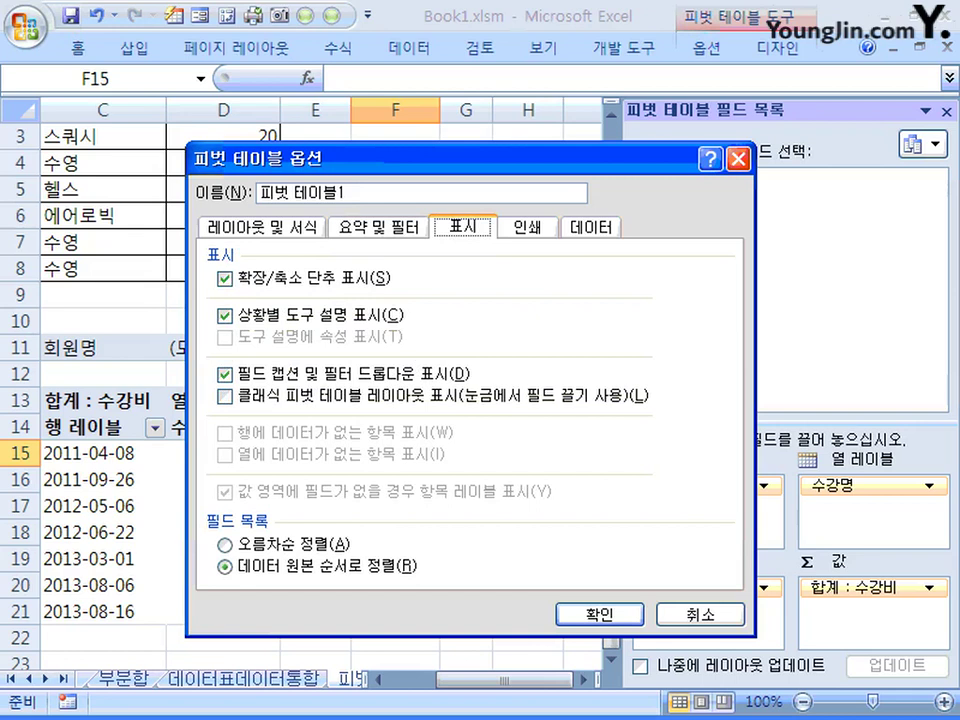
click(527, 227)
click(591, 227)
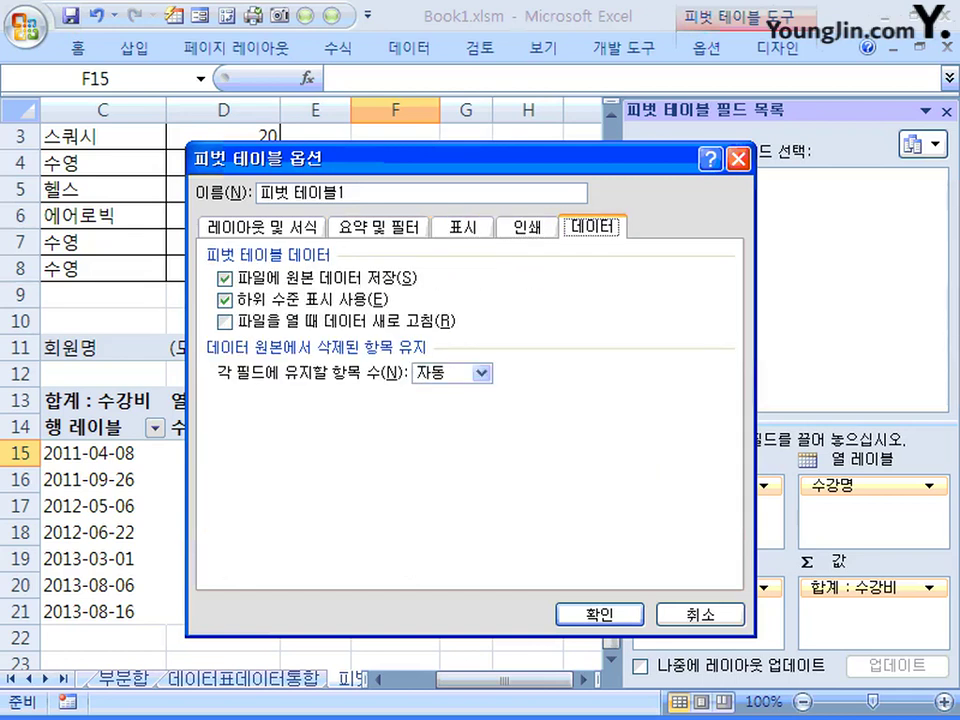
key(ctrl+Tab)
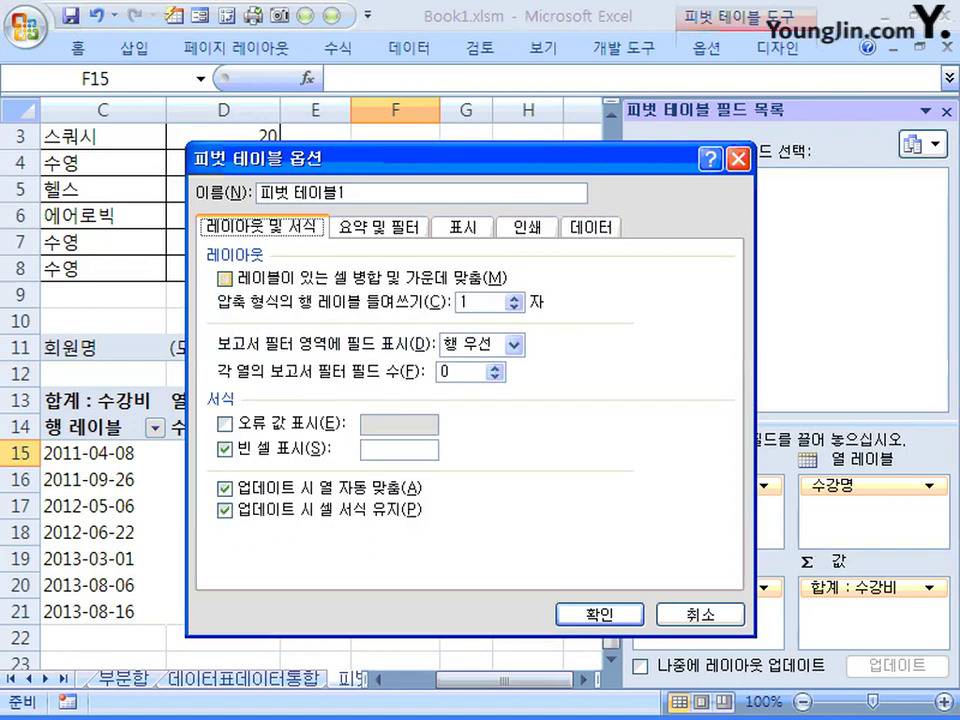
key(ctrl+Tab)
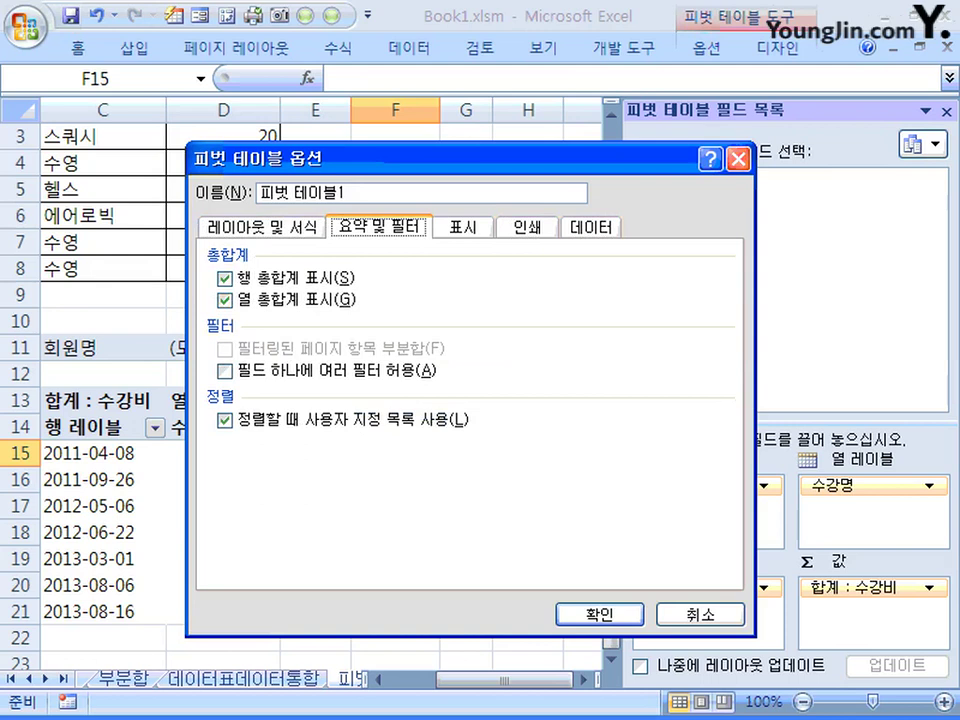
key(Return)
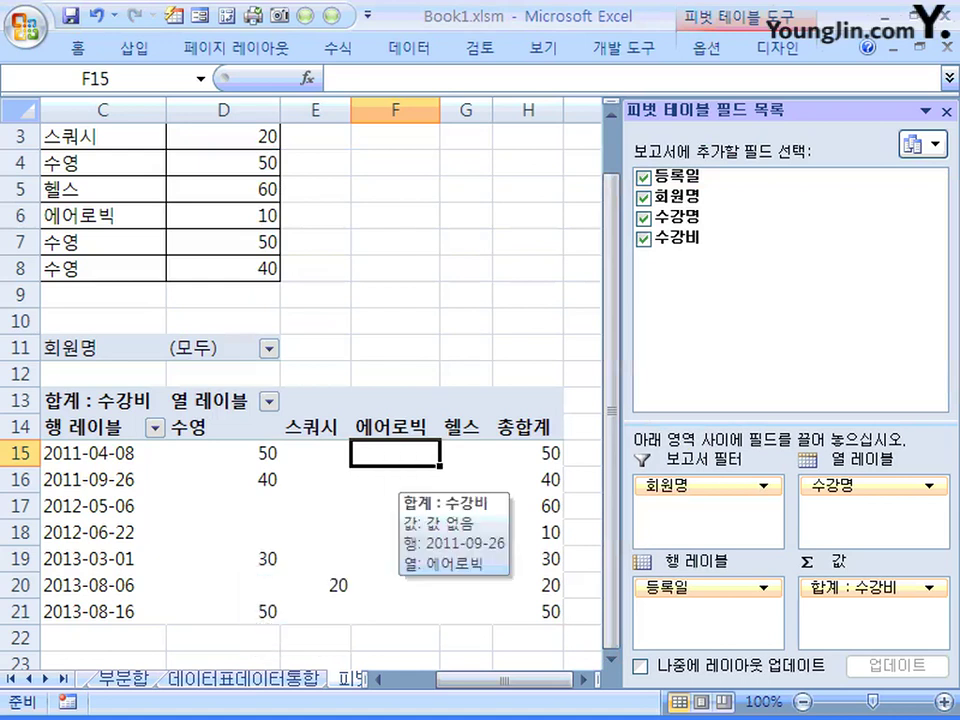
Start a new calculated field for the pivot table and name it 할인비용.
click(706, 47)
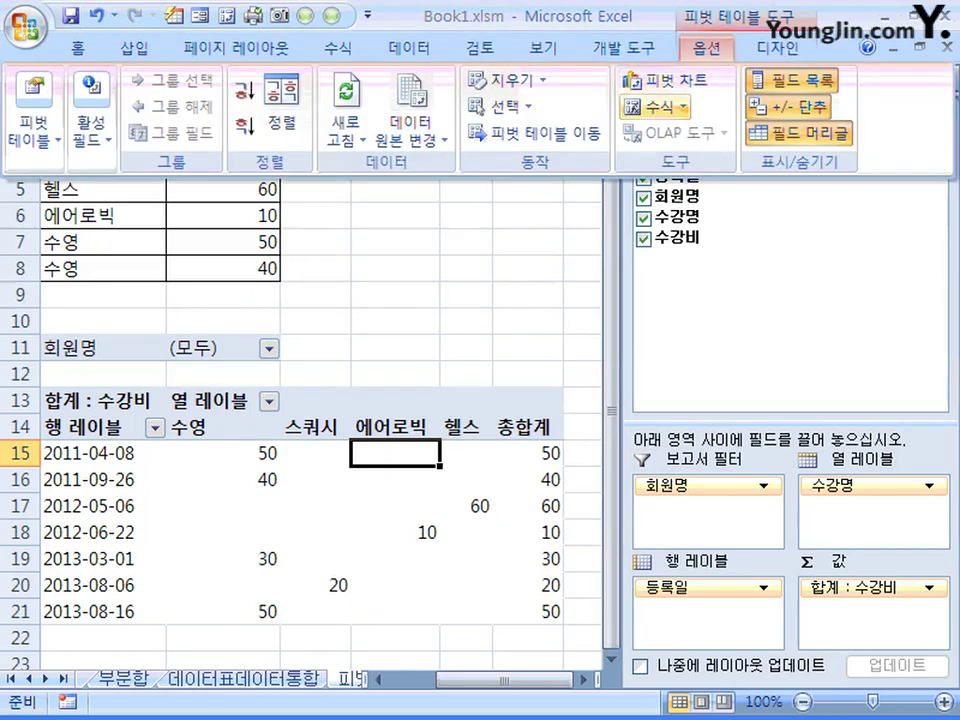
click(655, 105)
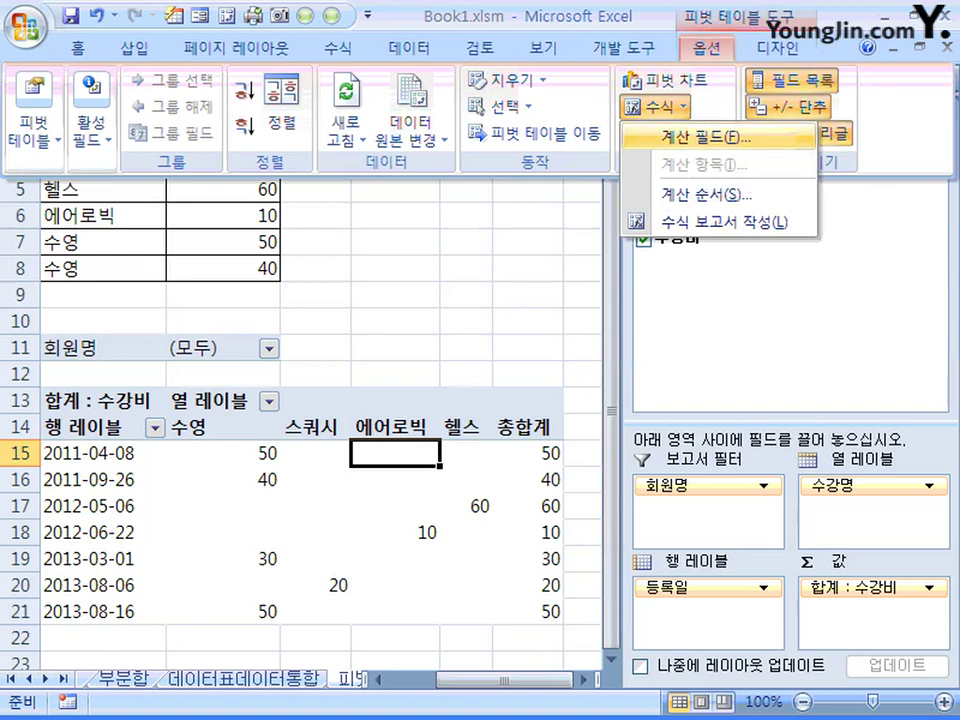
click(710, 137)
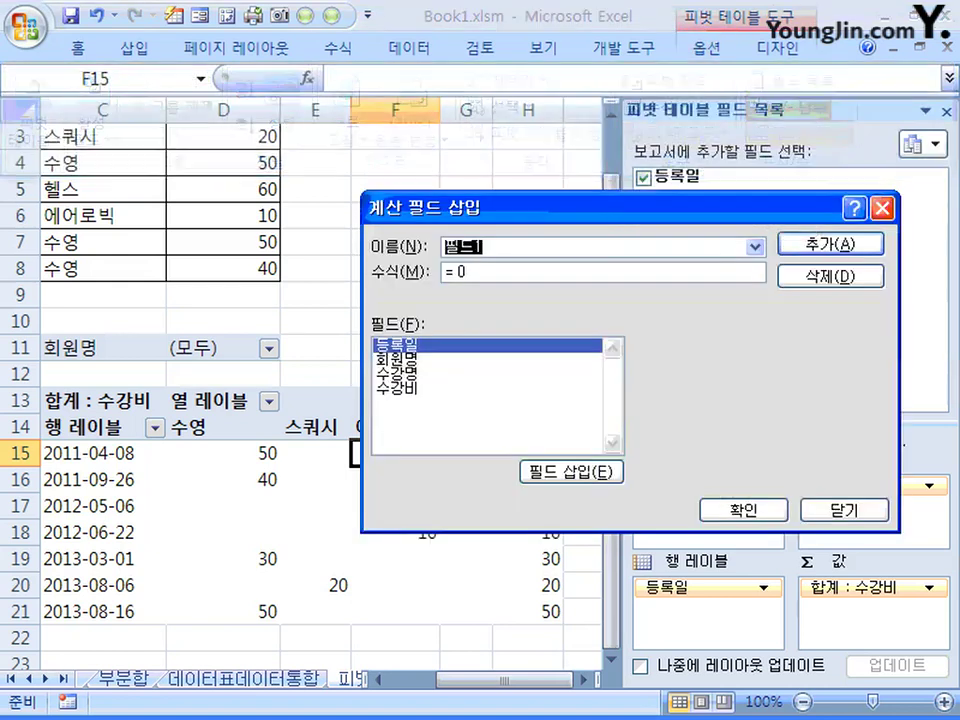
drag(630, 206, 602, 82)
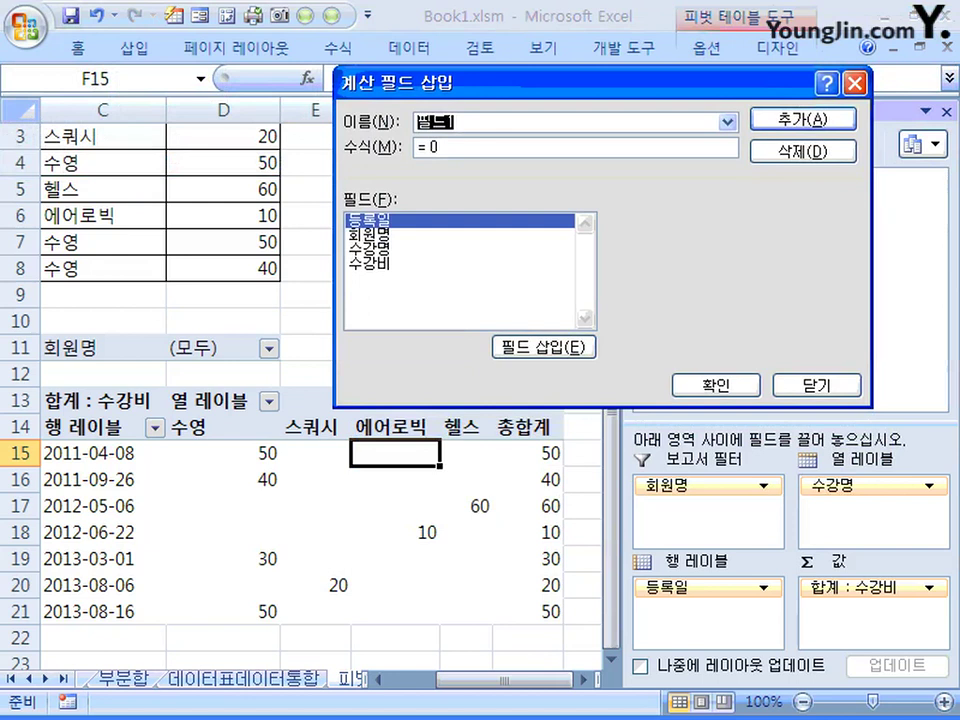
text(gl)
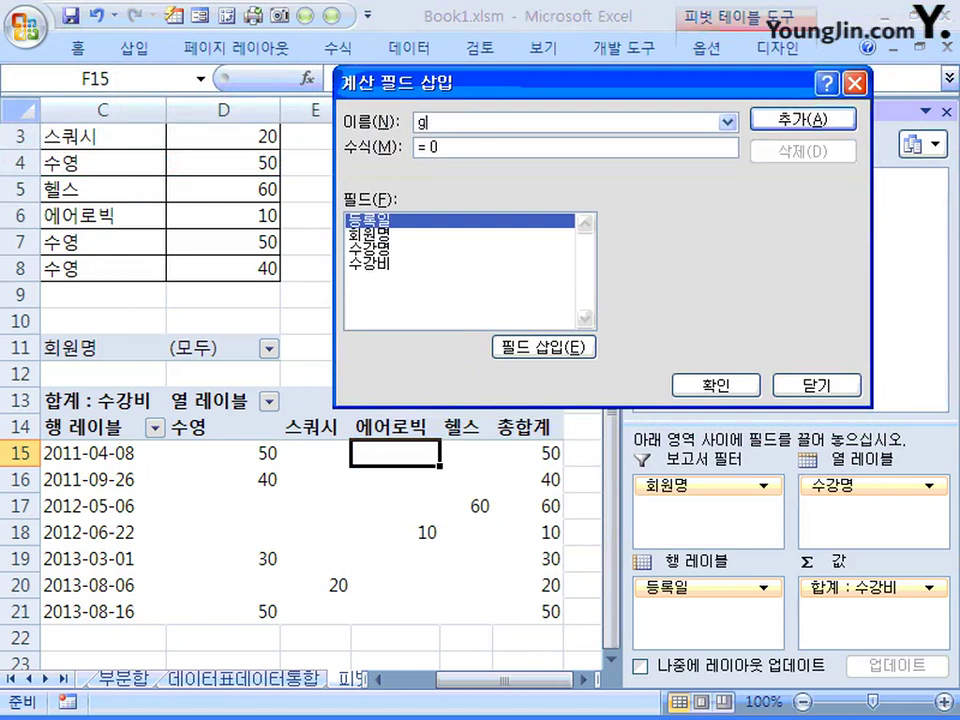
key(BackSpace)
key(BackSpace)
text(할인비용)
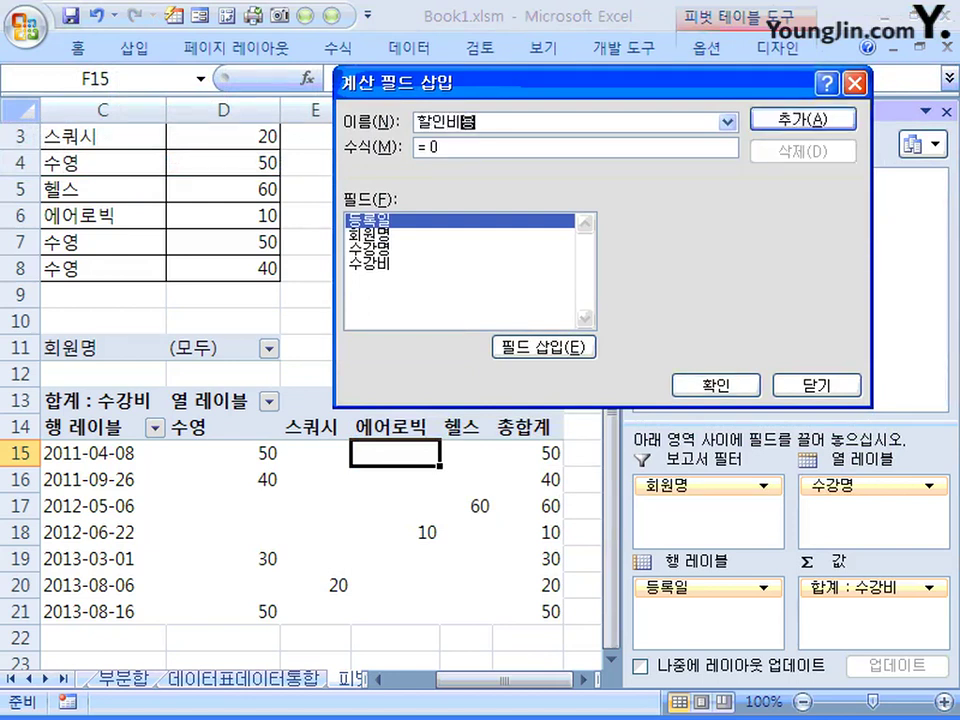
Set the 할인비용 field's formula to = 수강비*0.2 and add the calculated field to the pivot table.
double_click(433, 147)
double_click(369, 263)
text(*)
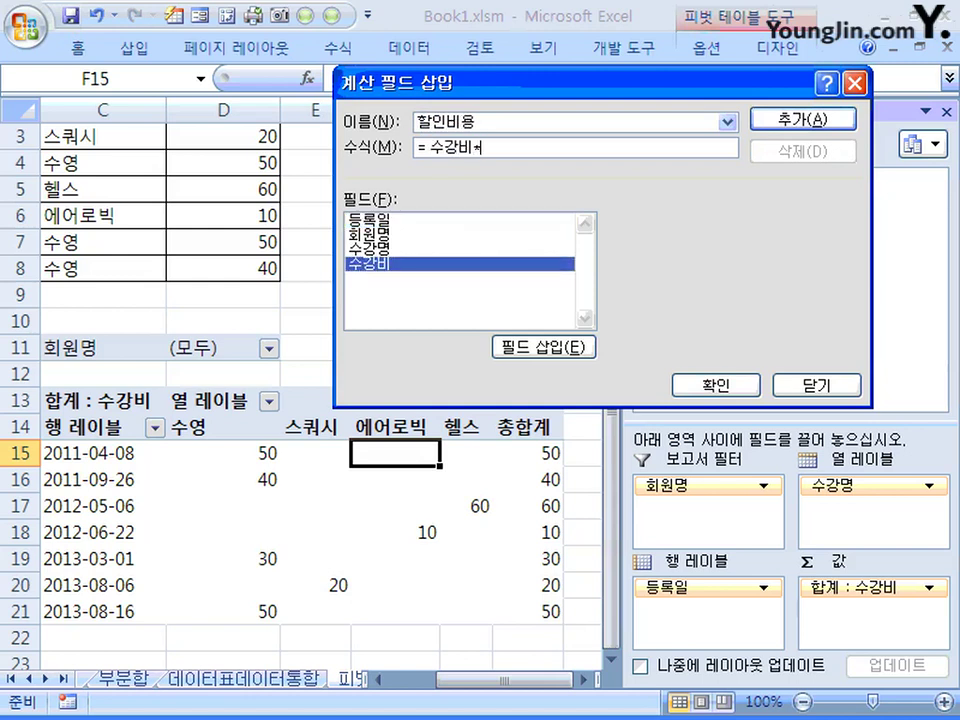
text(0.2)
key(Return)
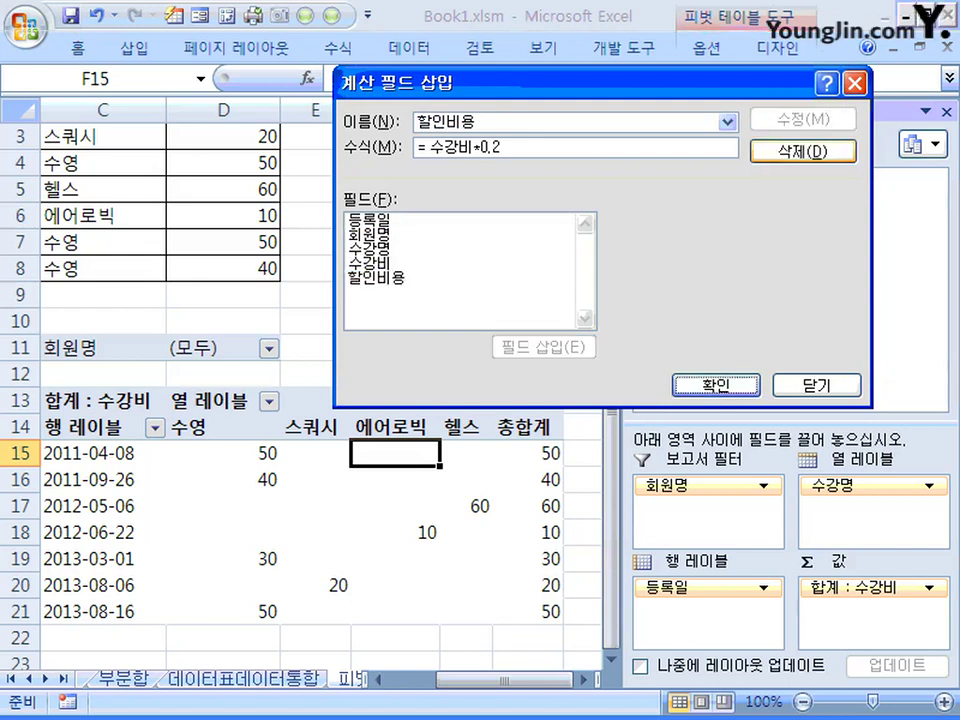
key(Return)
Examine the 할인비용 columns and the overall total columns across the full width of the pivot table.
scroll(300, 450, down, 1)
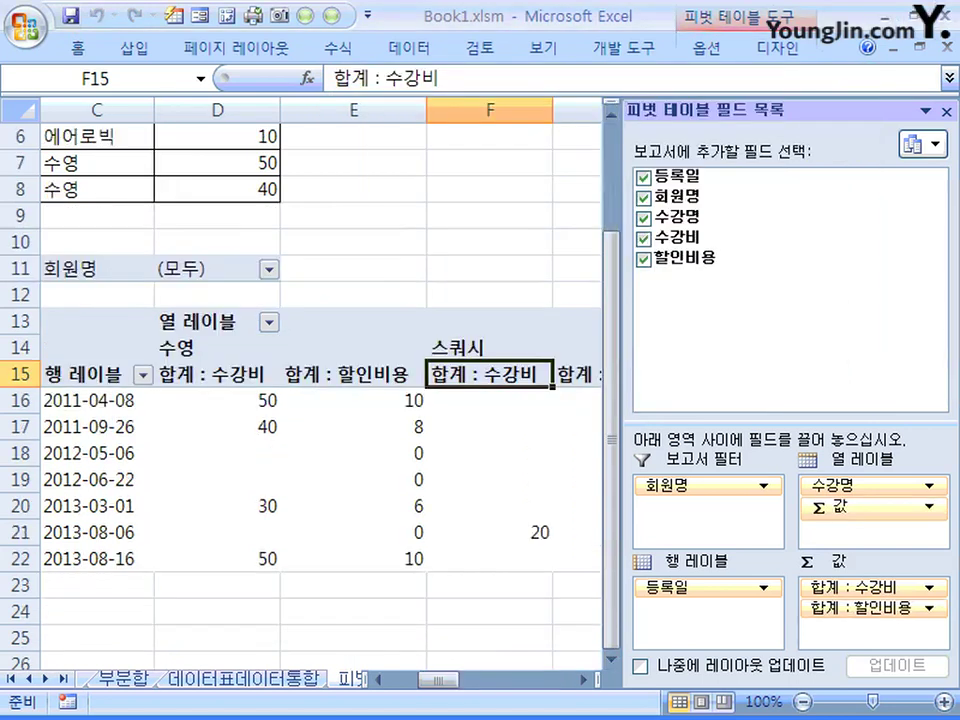
scroll(300, 400, down, 1)
drag(438, 679, 552, 679)
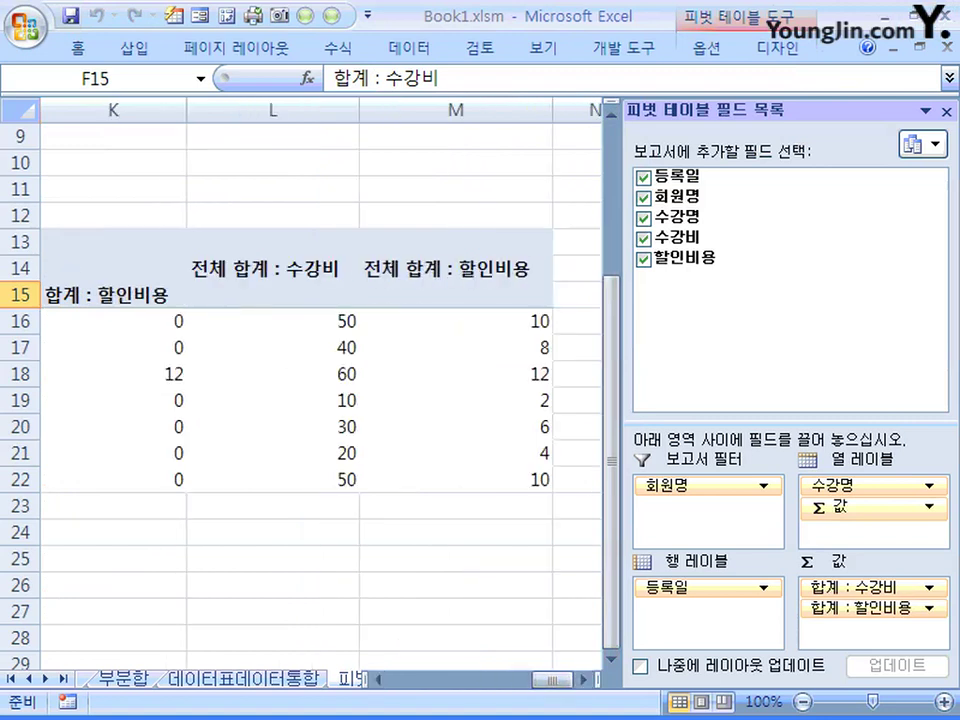
mouse_move(545, 679)
mouse_down()
mouse_move(440, 679)
mouse_move(545, 679)
mouse_up()
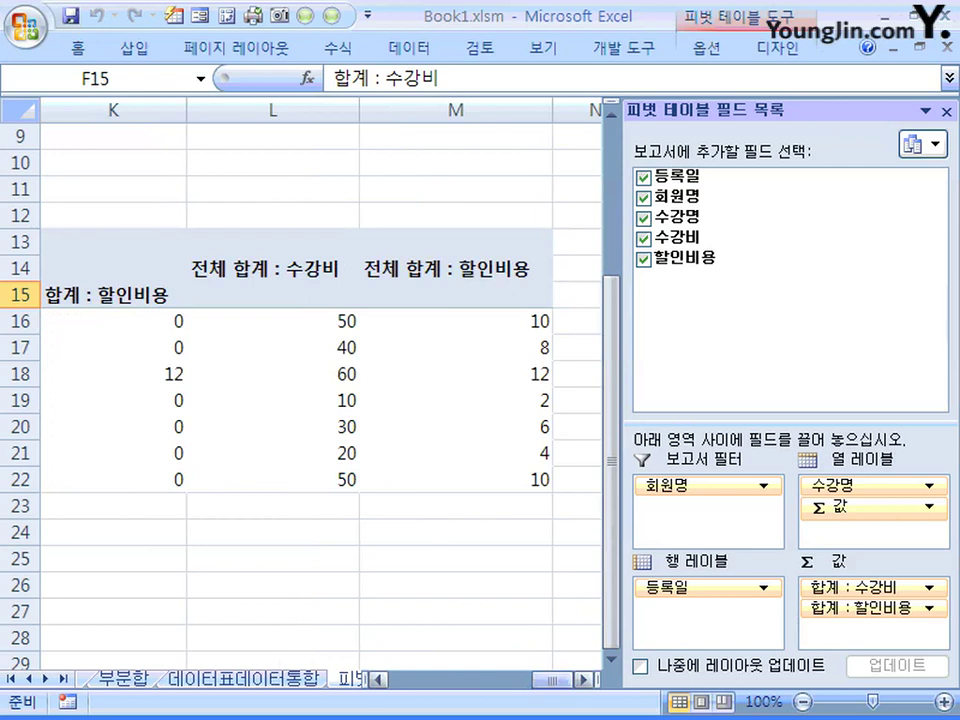
drag(545, 679, 430, 679)
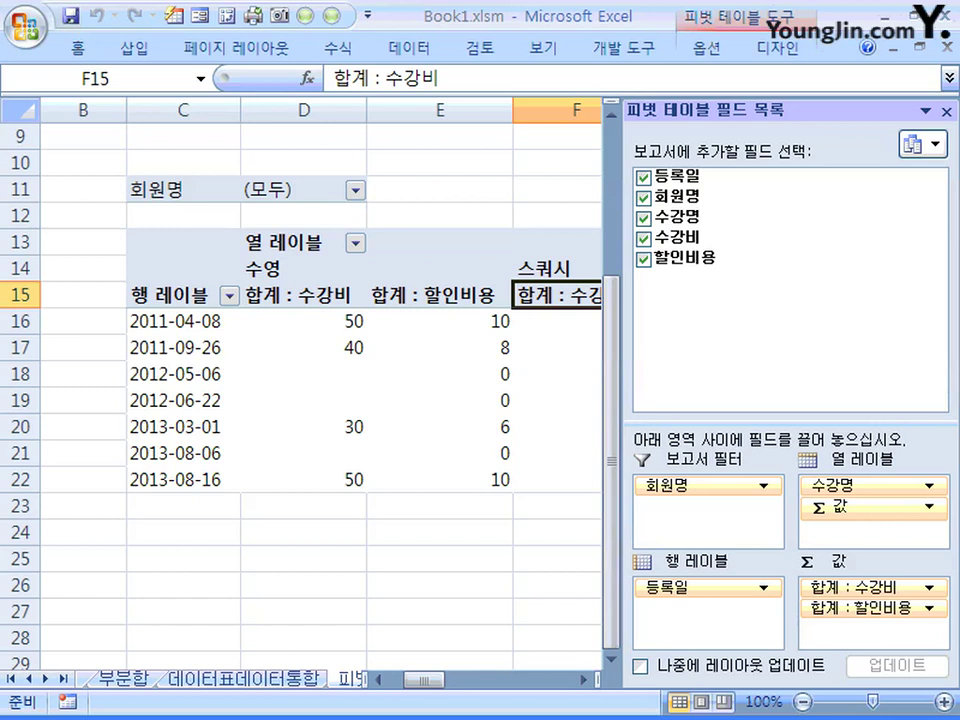
Group the 등록일 dates in the pivot table's row labels by year (연) only.
click(183, 321)
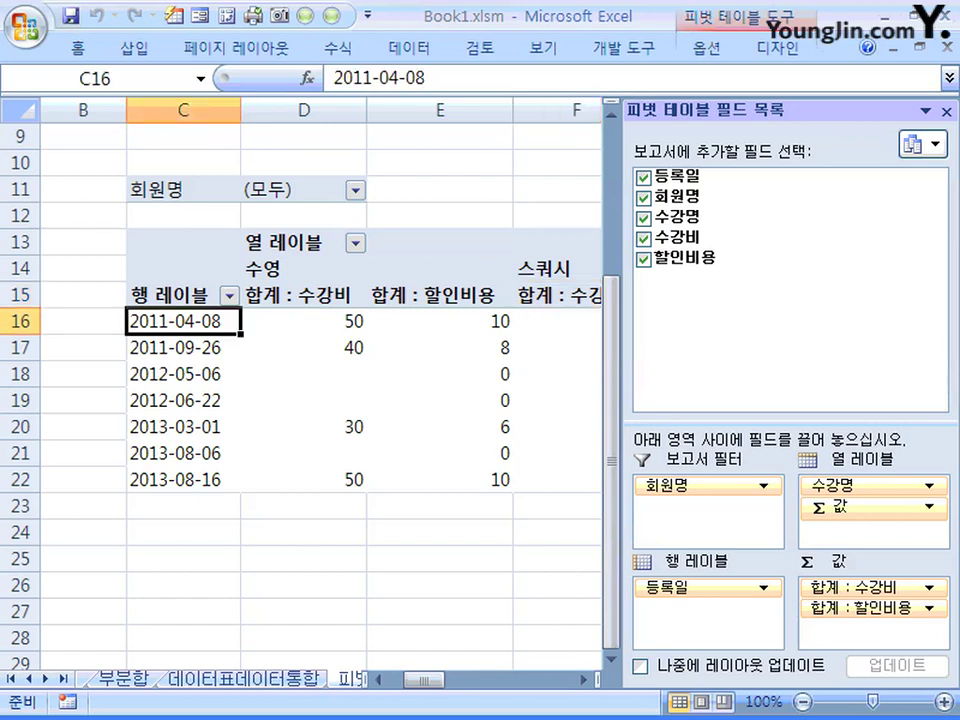
right_click(190, 297)
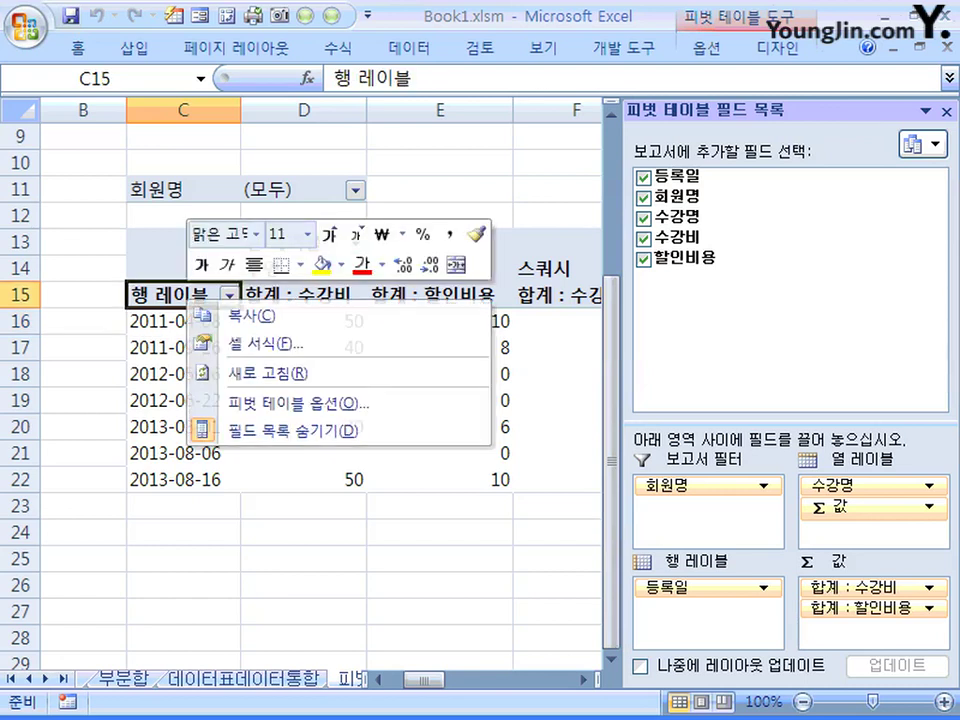
click(175, 309)
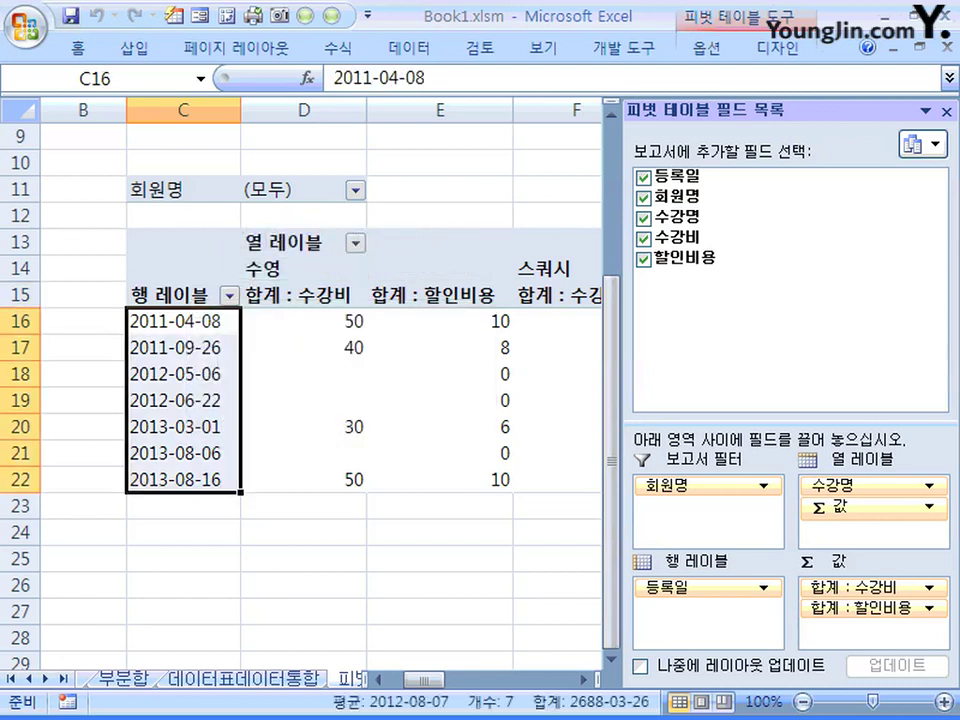
click(170, 321)
right_click(166, 321)
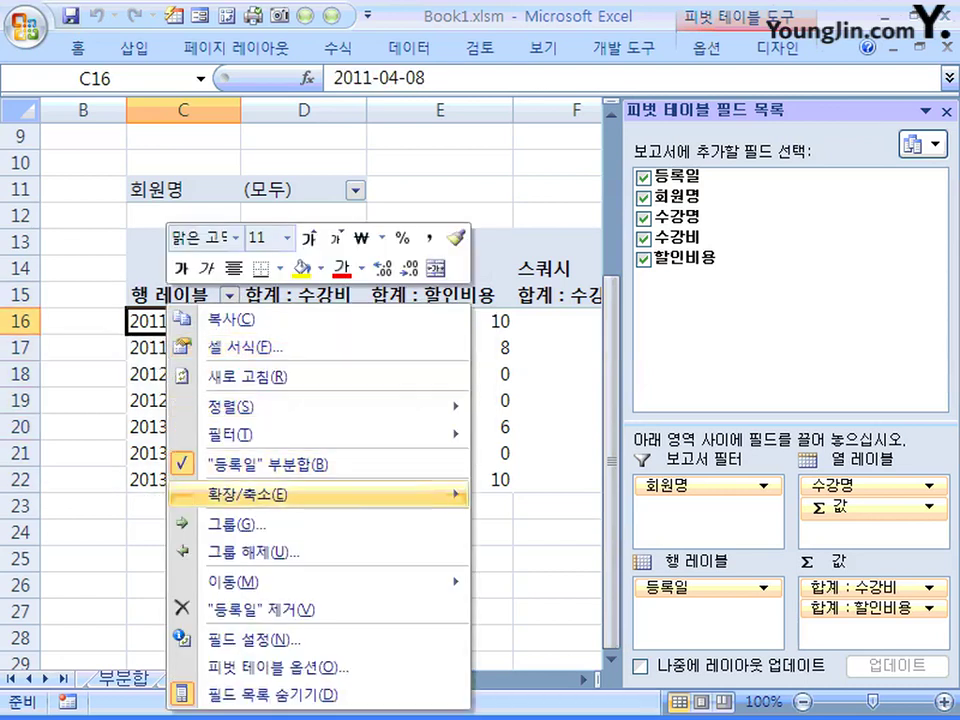
click(232, 523)
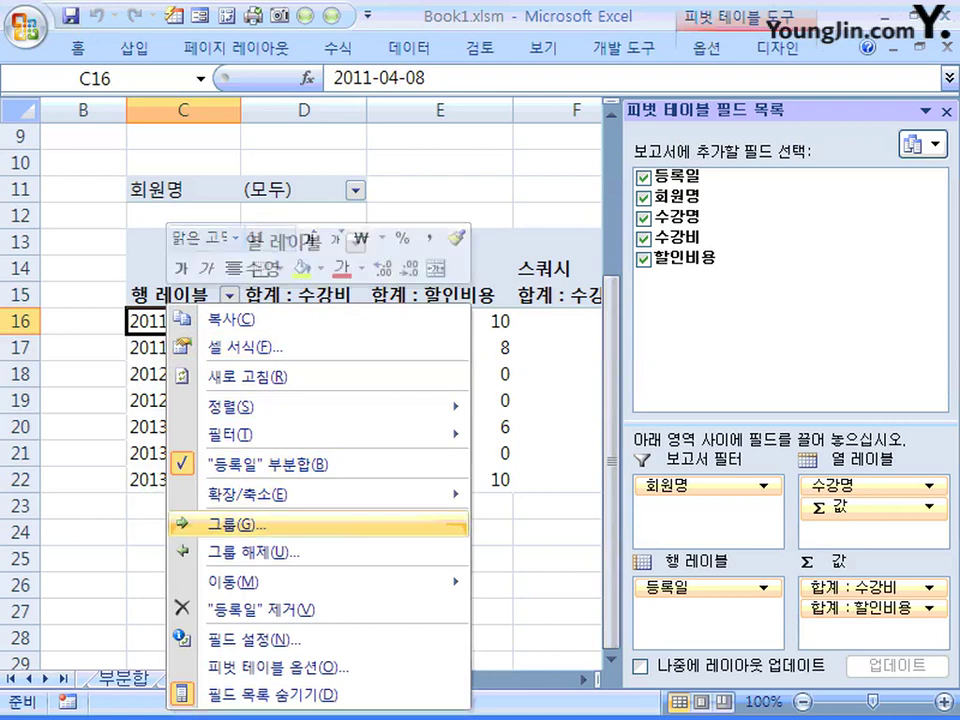
drag(250, 328, 377, 158)
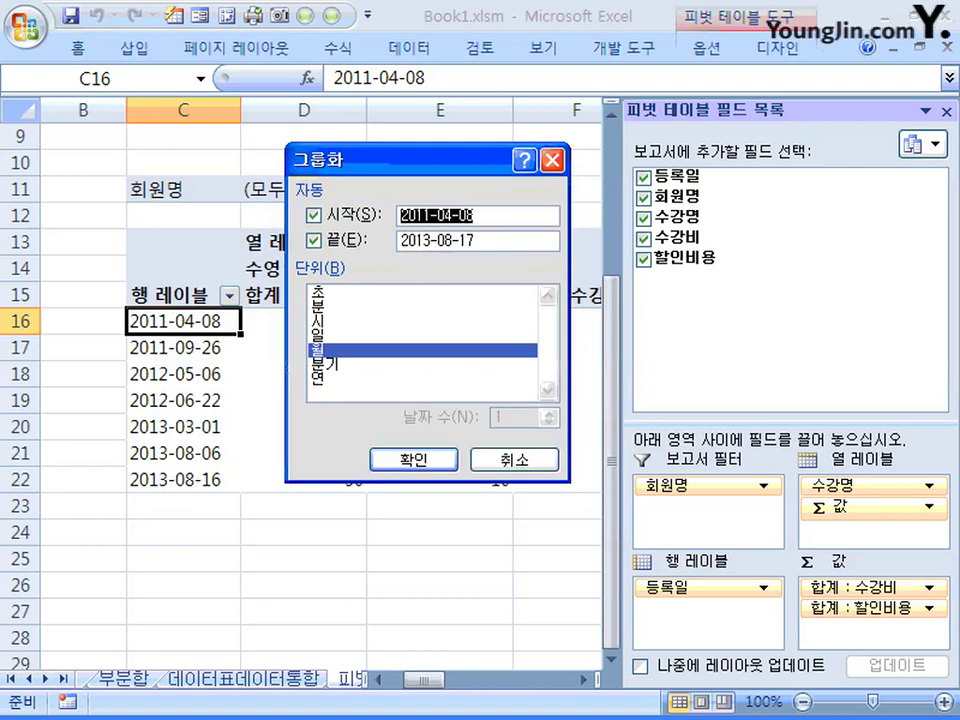
click(422, 378)
click(422, 350)
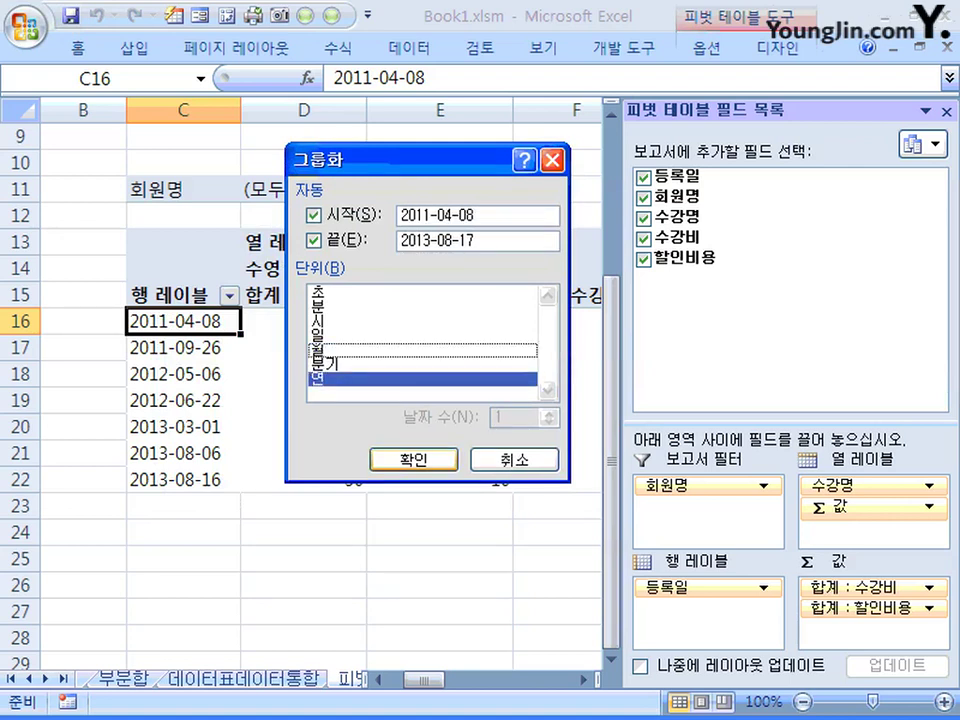
click(413, 459)
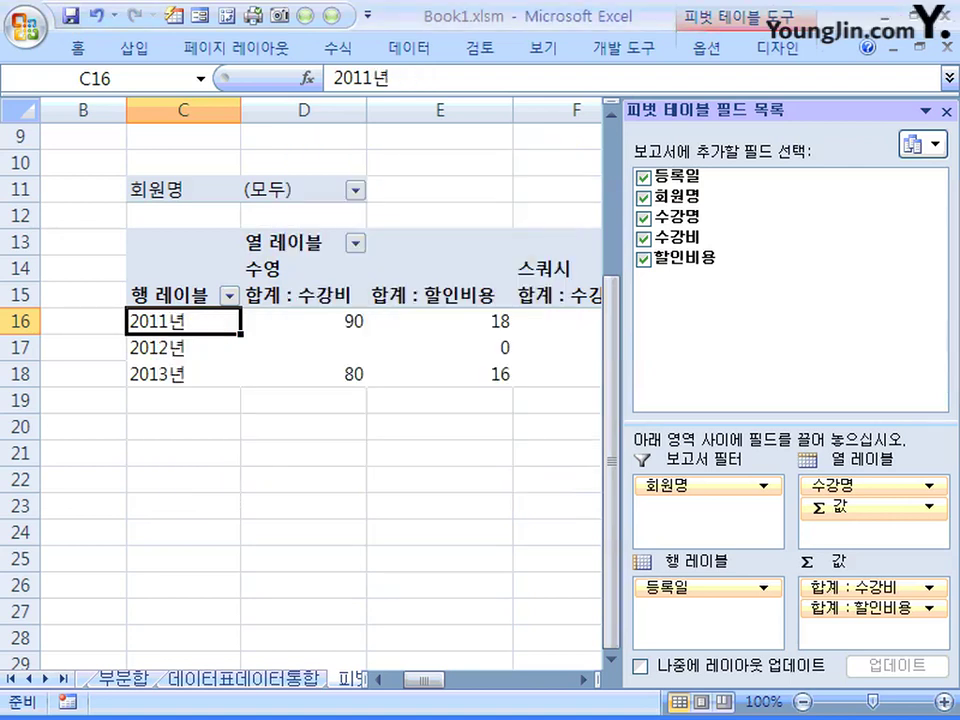